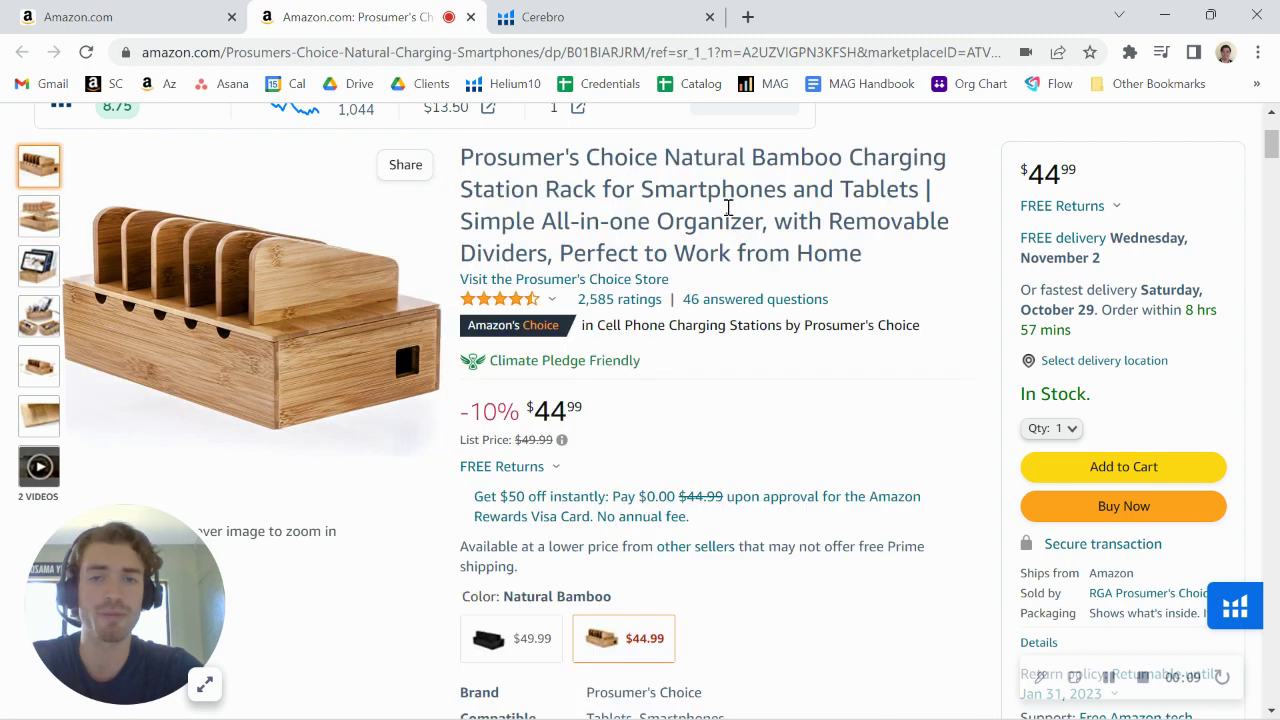
Step: Review the title, ratings and pricing on the bamboo charging station product page
scroll(729, 208, down, 1)
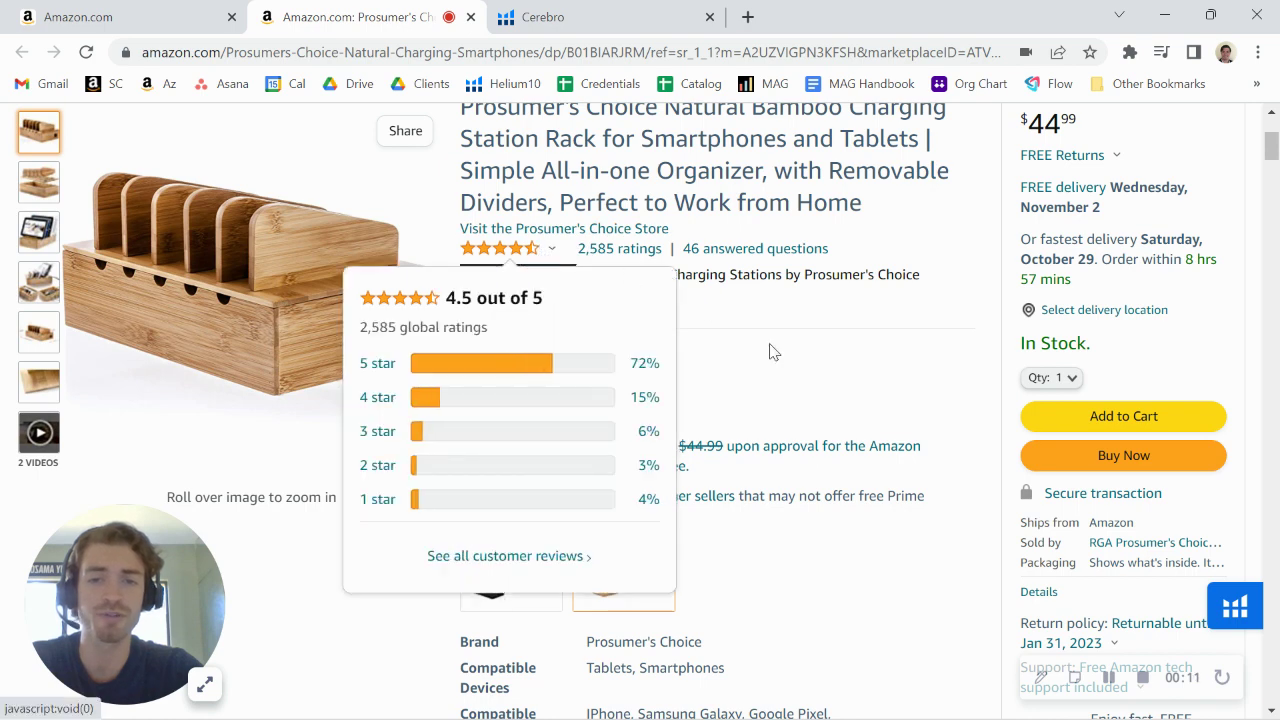
scroll(768, 351, down, 1)
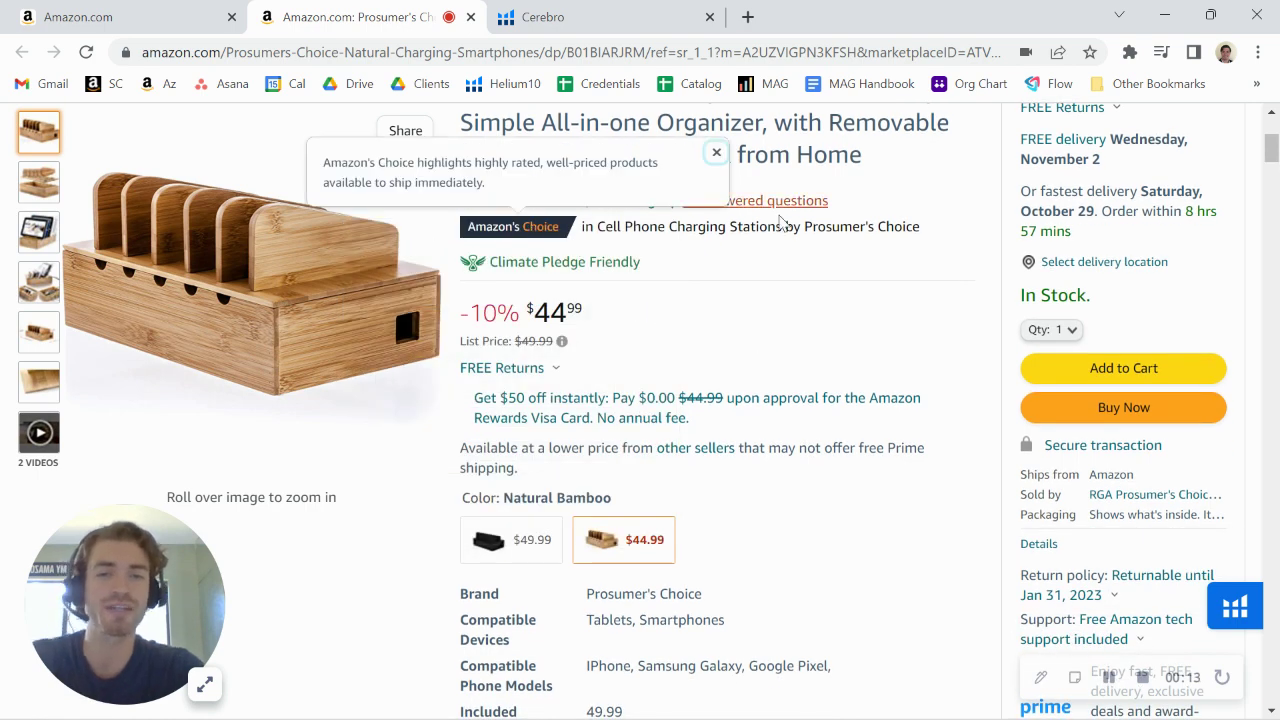
scroll(783, 227, up, 1)
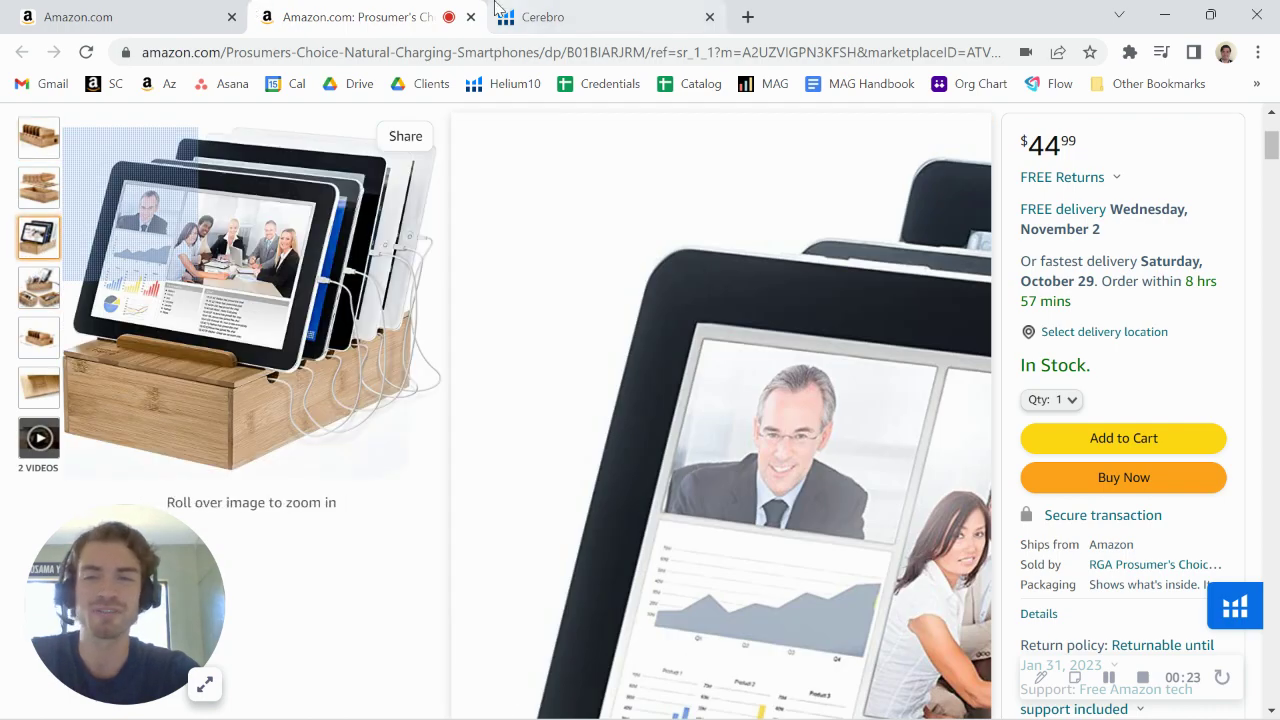
Step: Switch to Helium 10 Cerebro and examine the product's keyword list, including the sponsored and organic rank columns
click(540, 17)
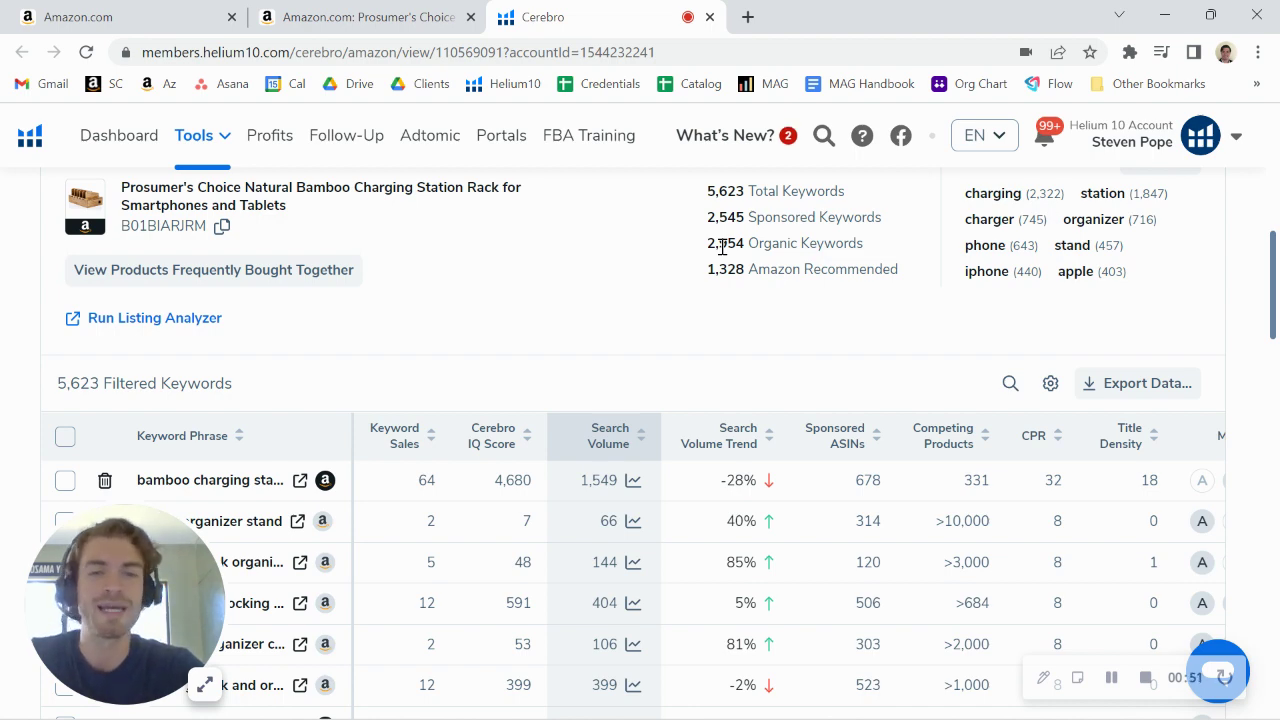
scroll(774, 263, down, 1)
scroll(988, 487, right, 4)
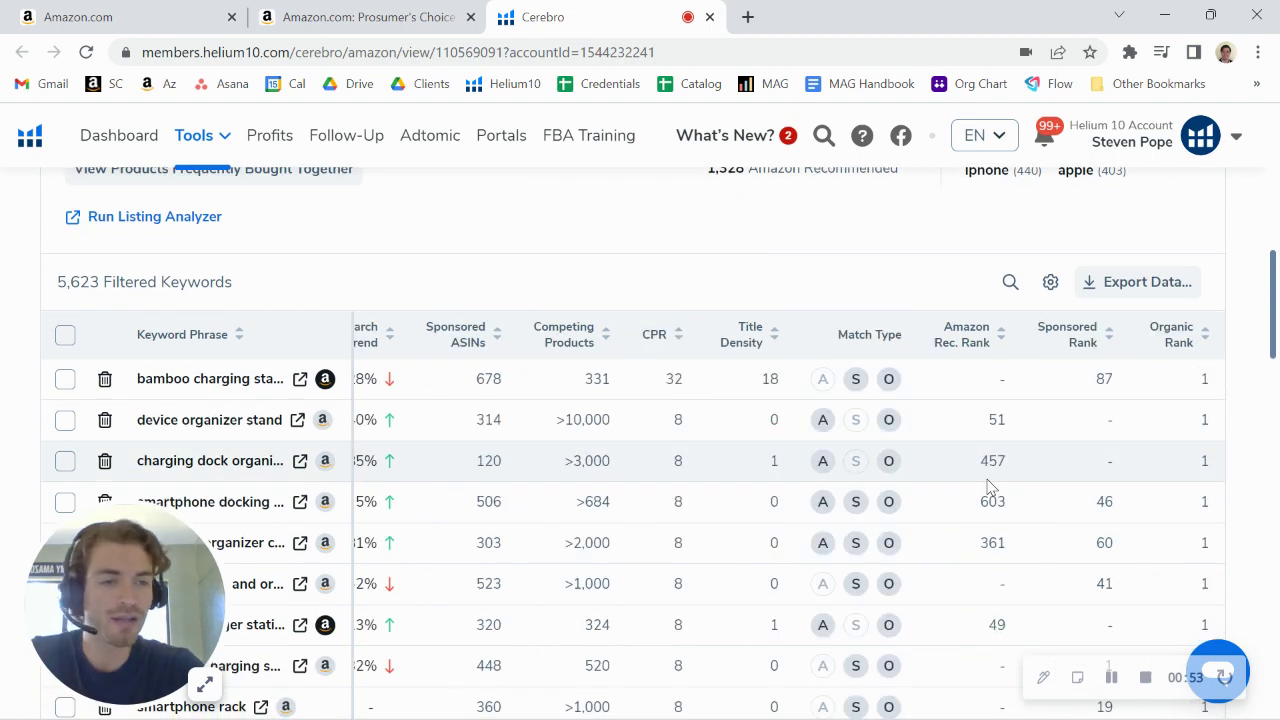
scroll(988, 487, down, 6)
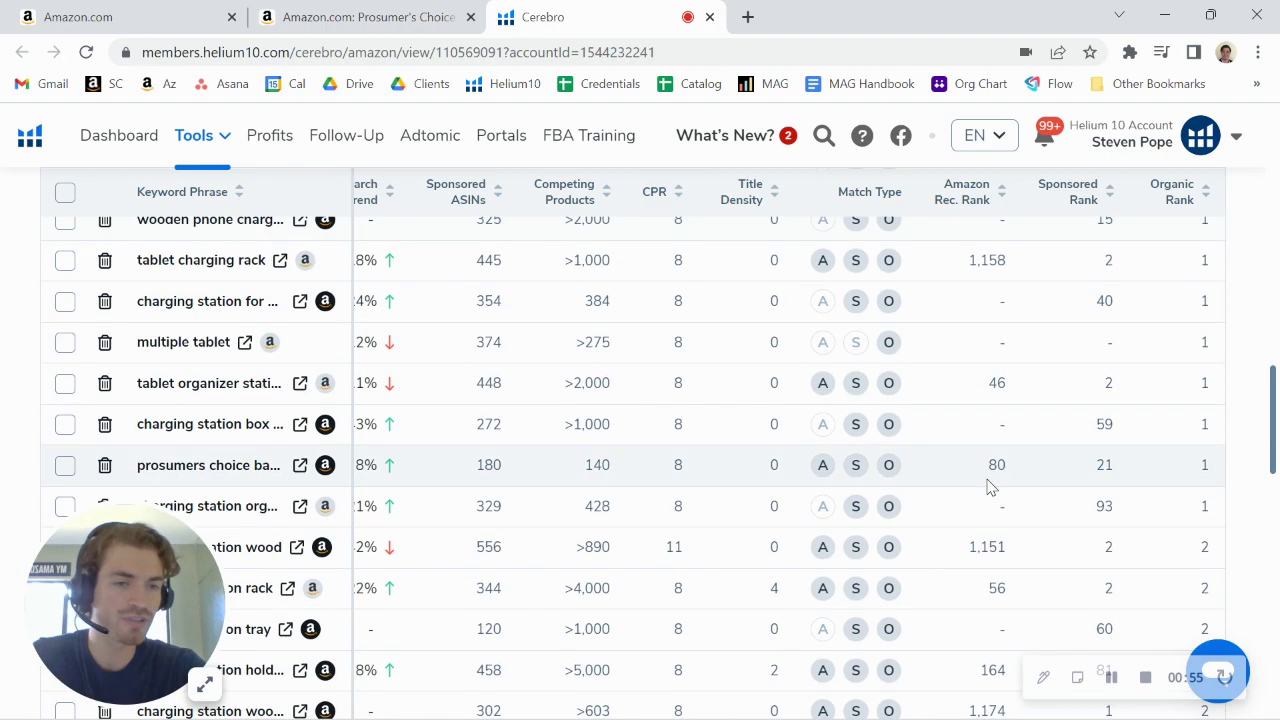
scroll(988, 487, down, 4)
scroll(1118, 528, down, 1)
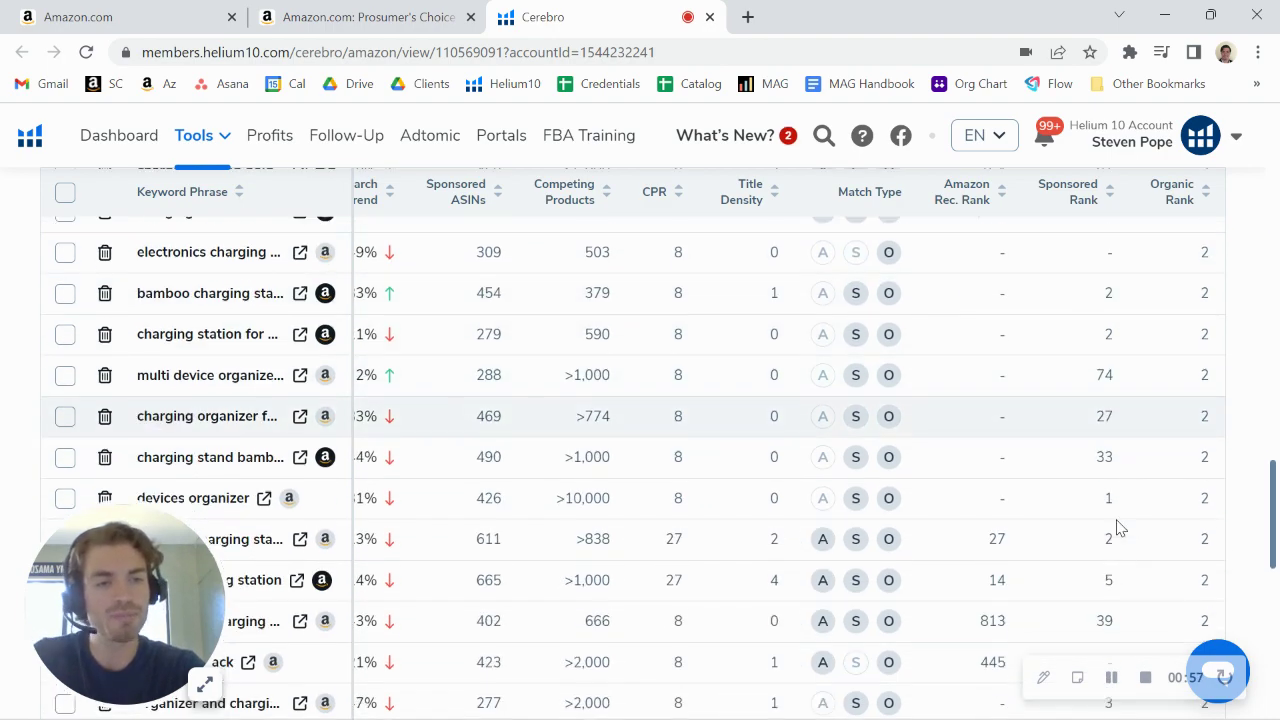
scroll(1118, 528, down, 8)
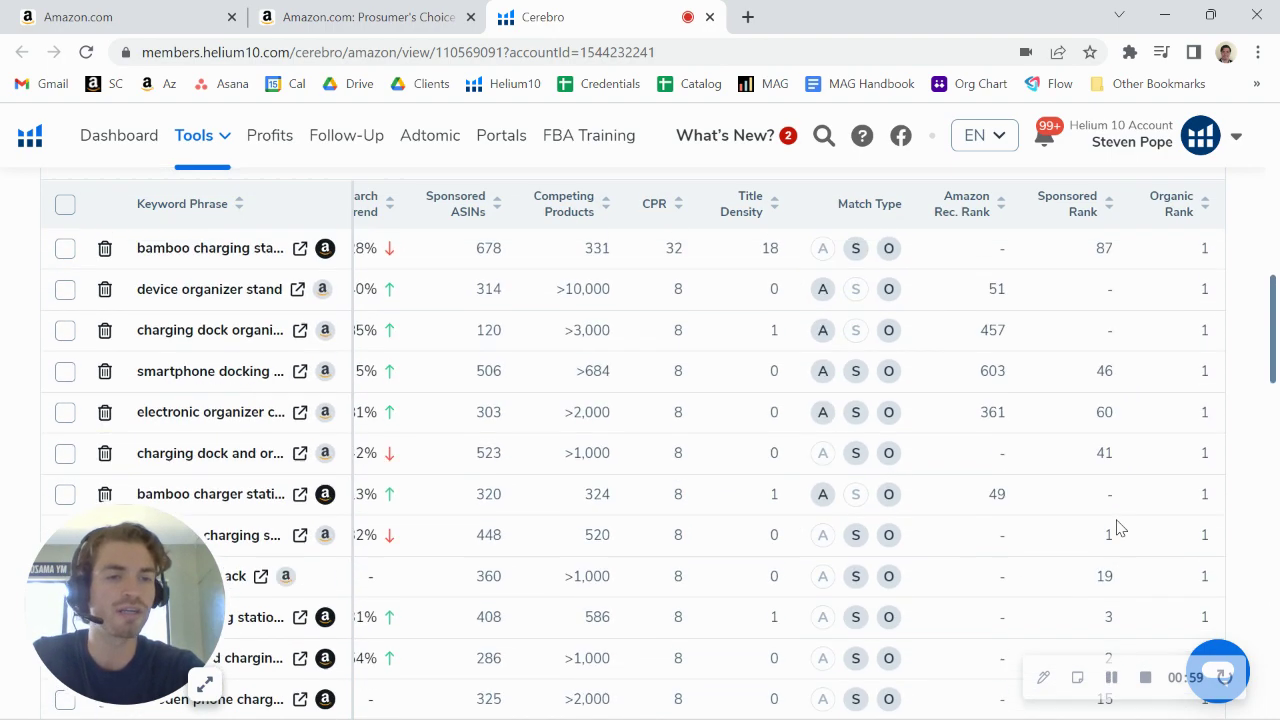
Step: Filter the keywords to an organic rank between 20 and 50 and apply the filter
scroll(1118, 528, up, 15)
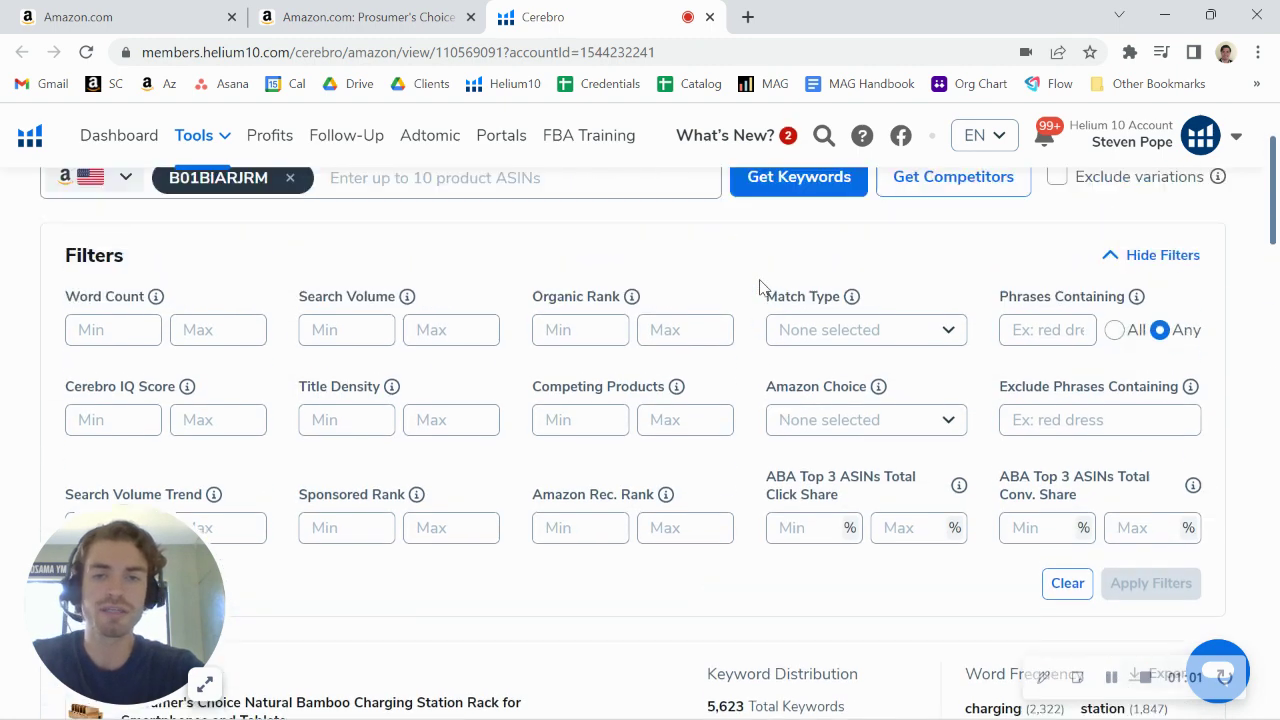
scroll(759, 287, up, 1)
click(580, 381)
text(20)
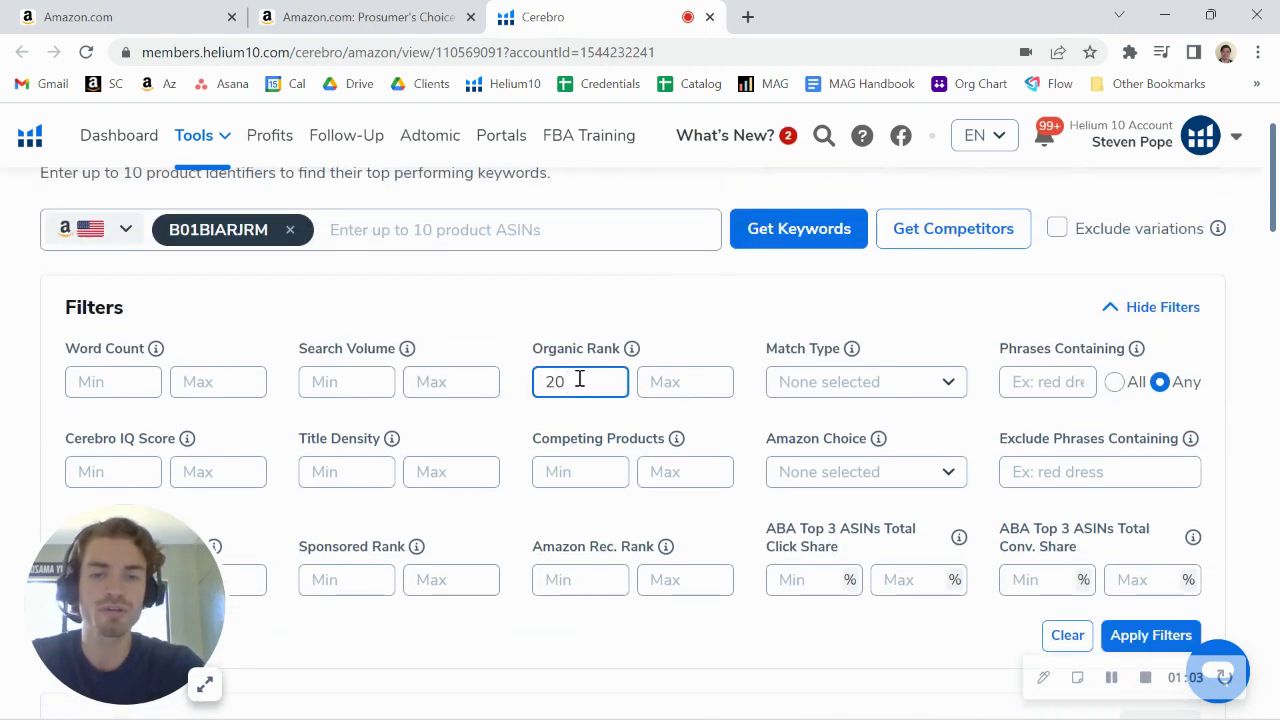
click(659, 381)
text(50)
scroll(851, 520, down, 3)
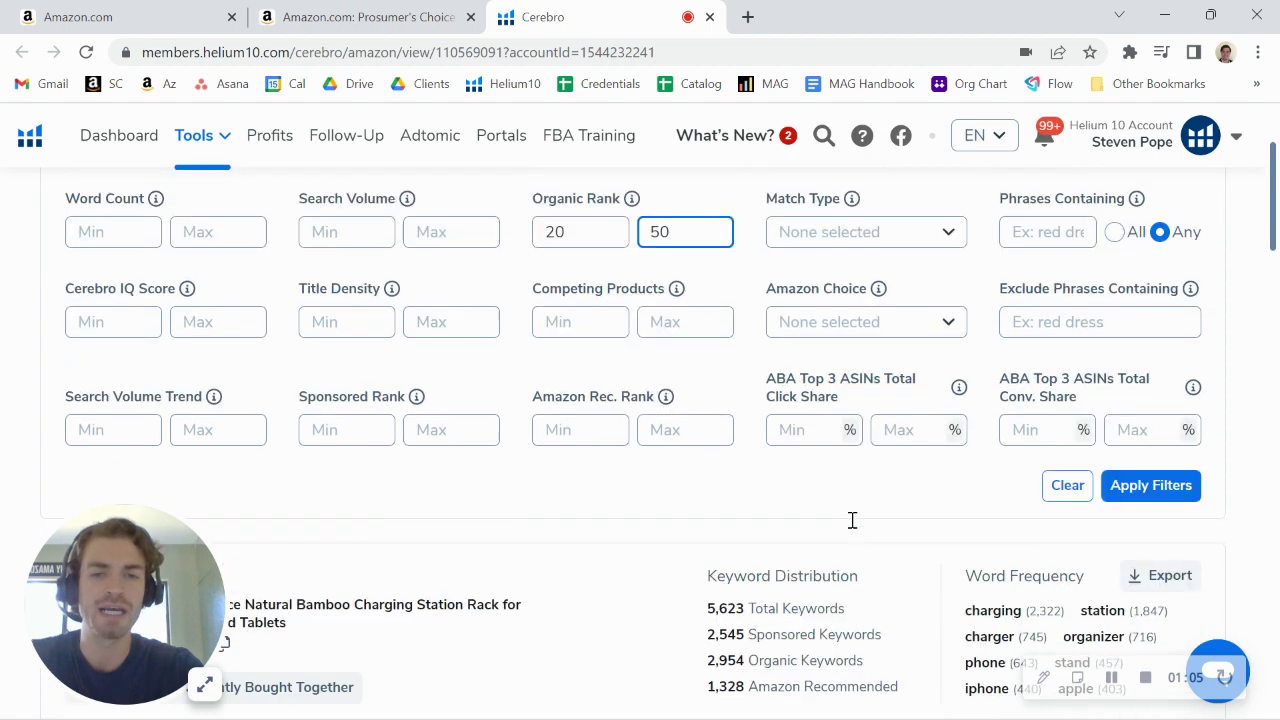
click(1111, 356)
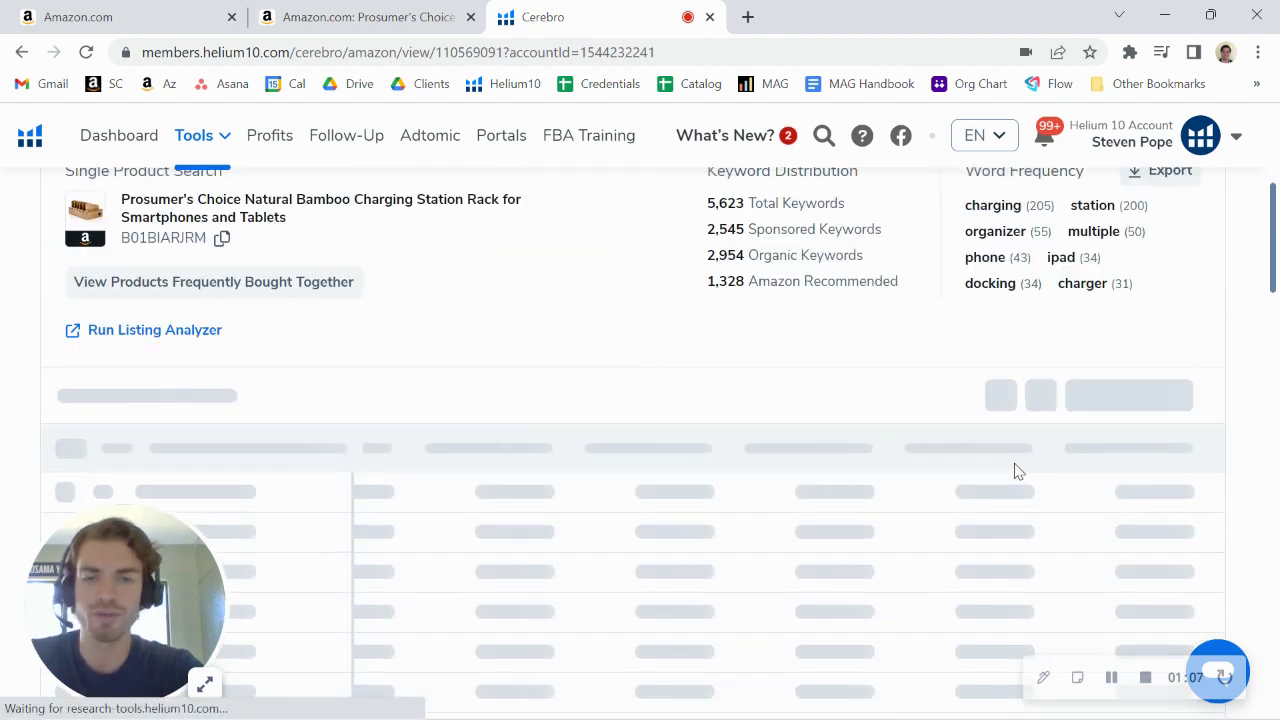
Step: Sort the filtered keywords by search volume, highest first, and check the organic rank of "charging station"
scroll(714, 551, down, 1)
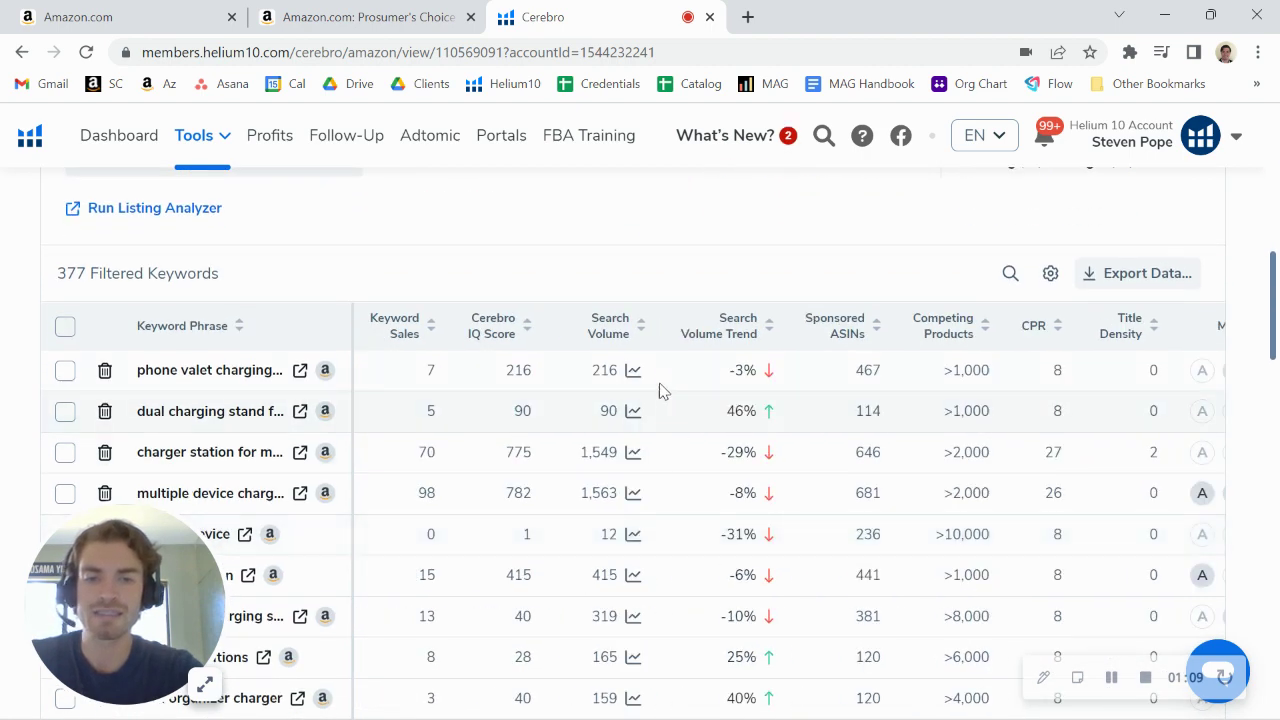
click(607, 322)
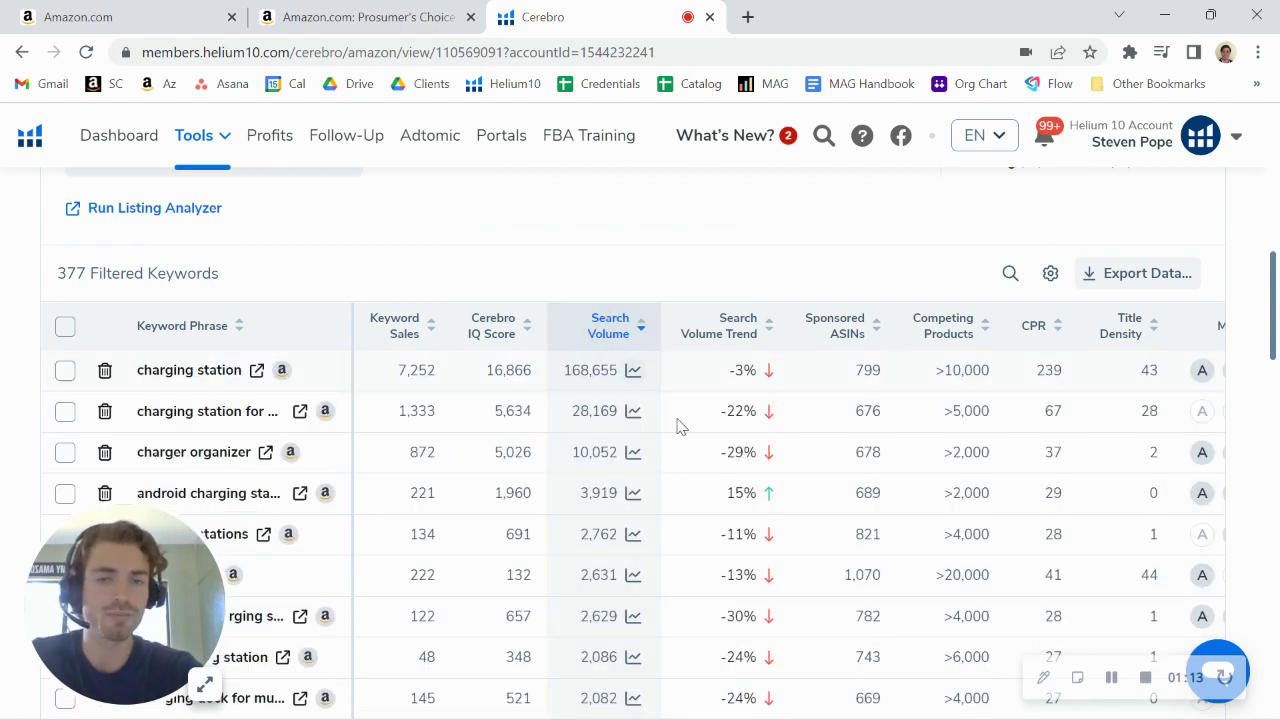
scroll(600, 400, down, 1)
drag(242, 310, 136, 312)
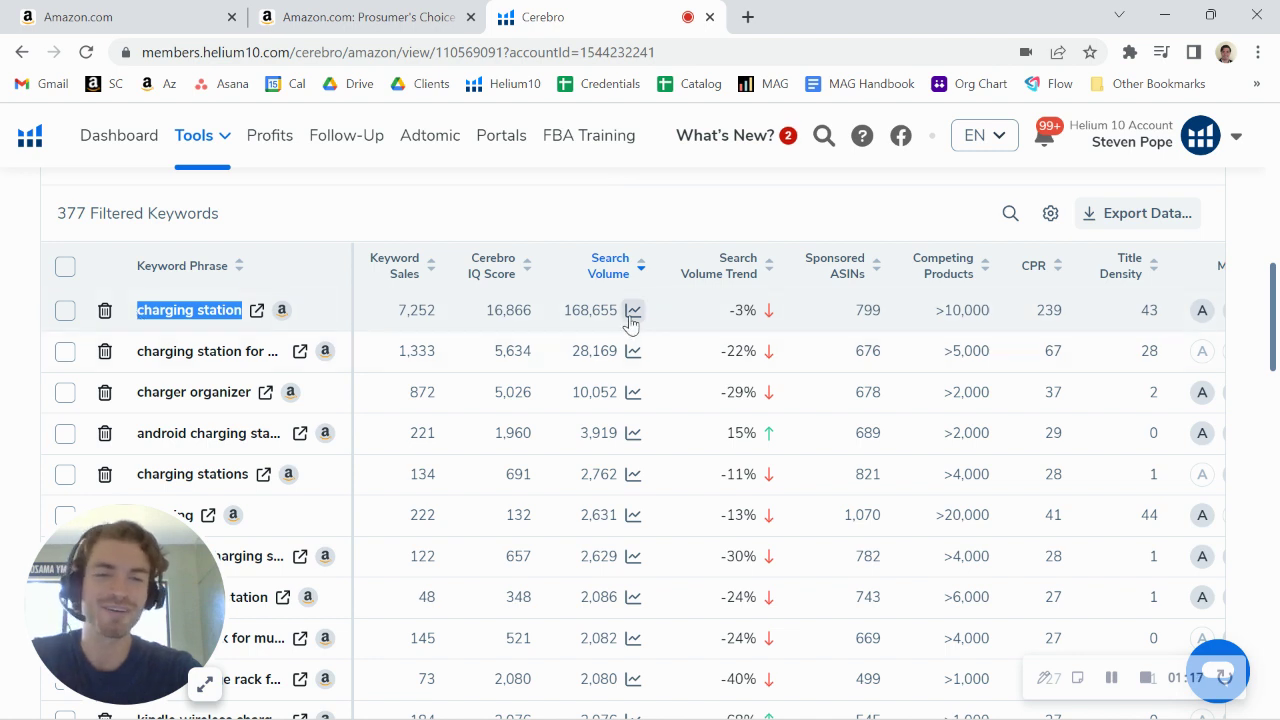
scroll(731, 329, right, 4)
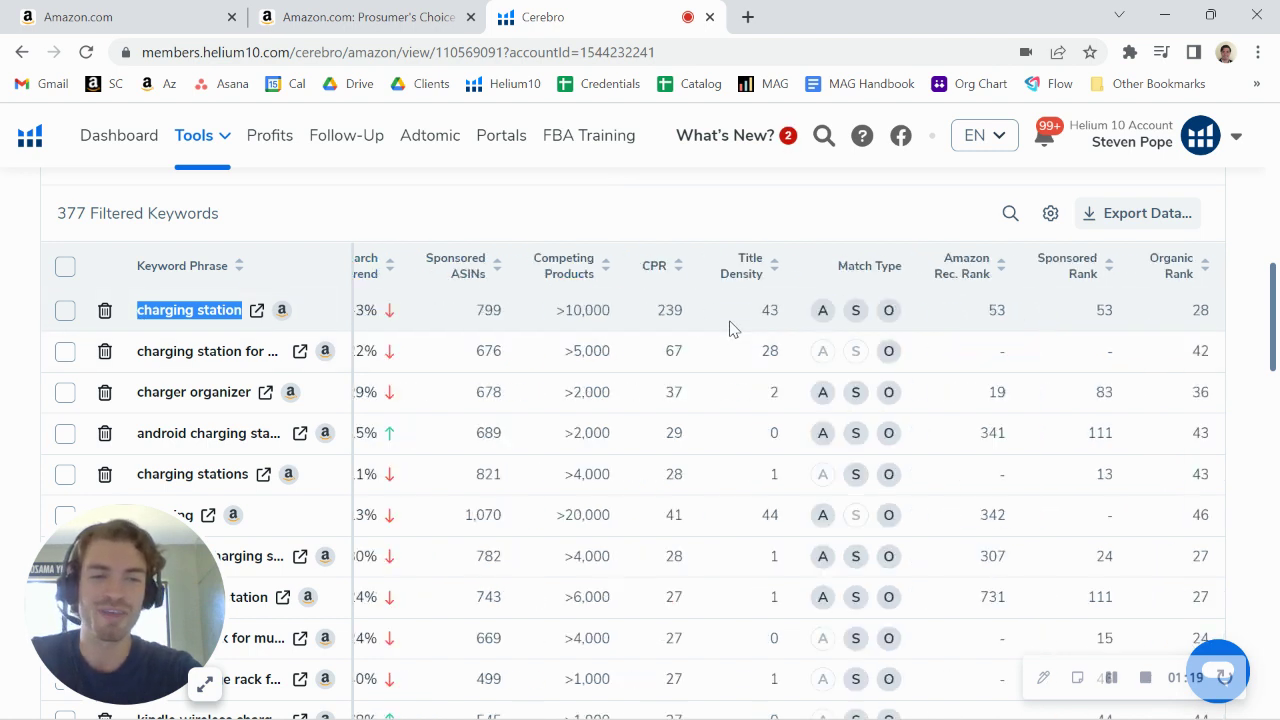
double_click(1203, 310)
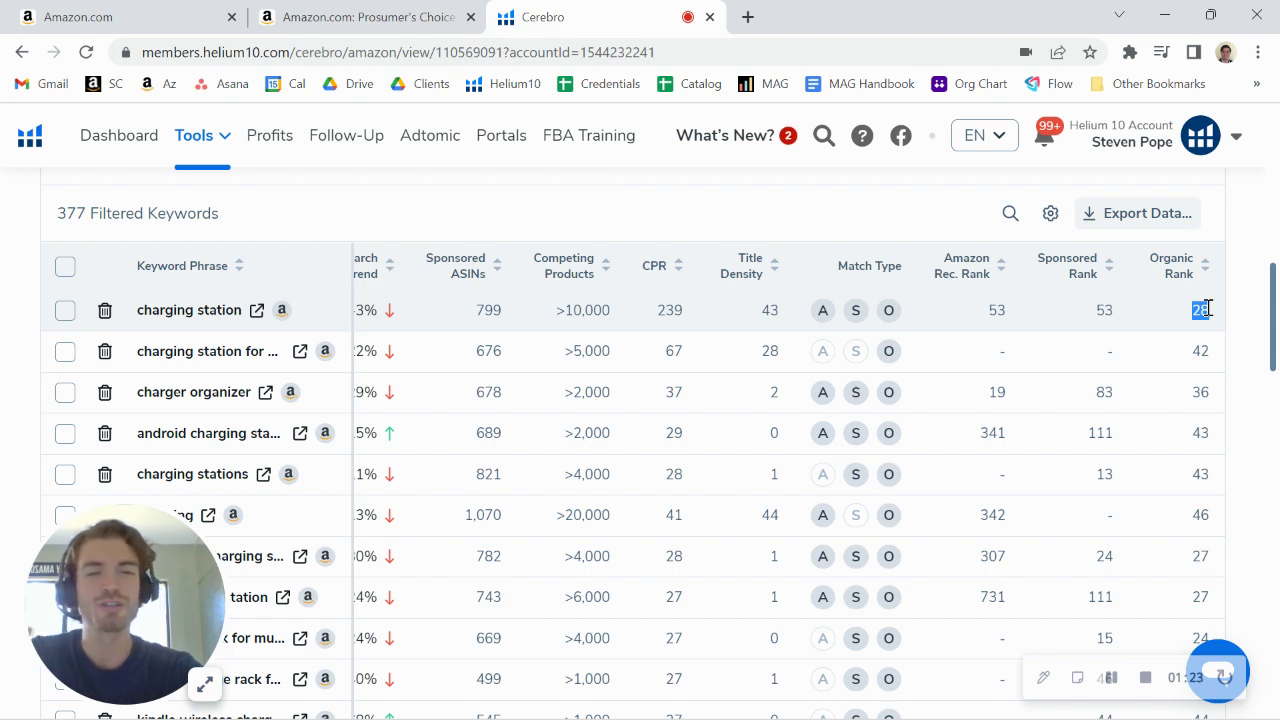
Step: Compare search volume with organic rank for the top keywords, including "charging station" and "charger organizer"
scroll(920, 360, left, 5)
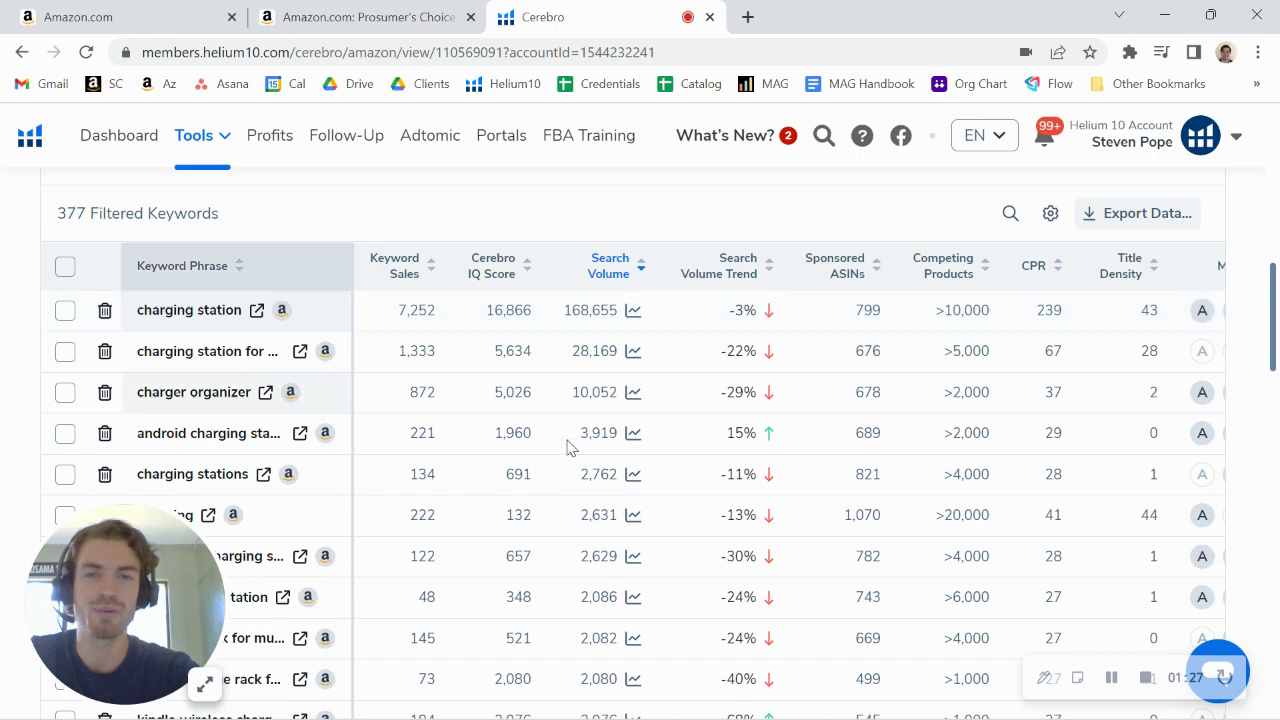
scroll(567, 447, right, 5)
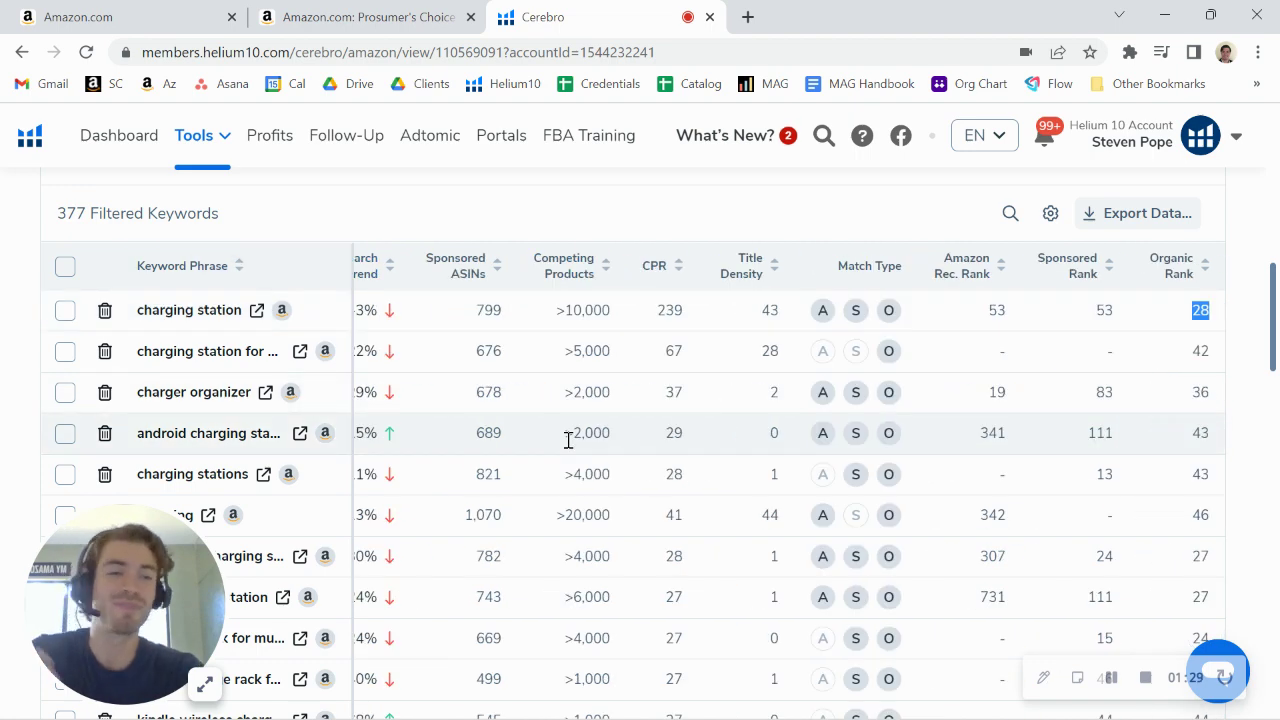
scroll(567, 440, left, 5)
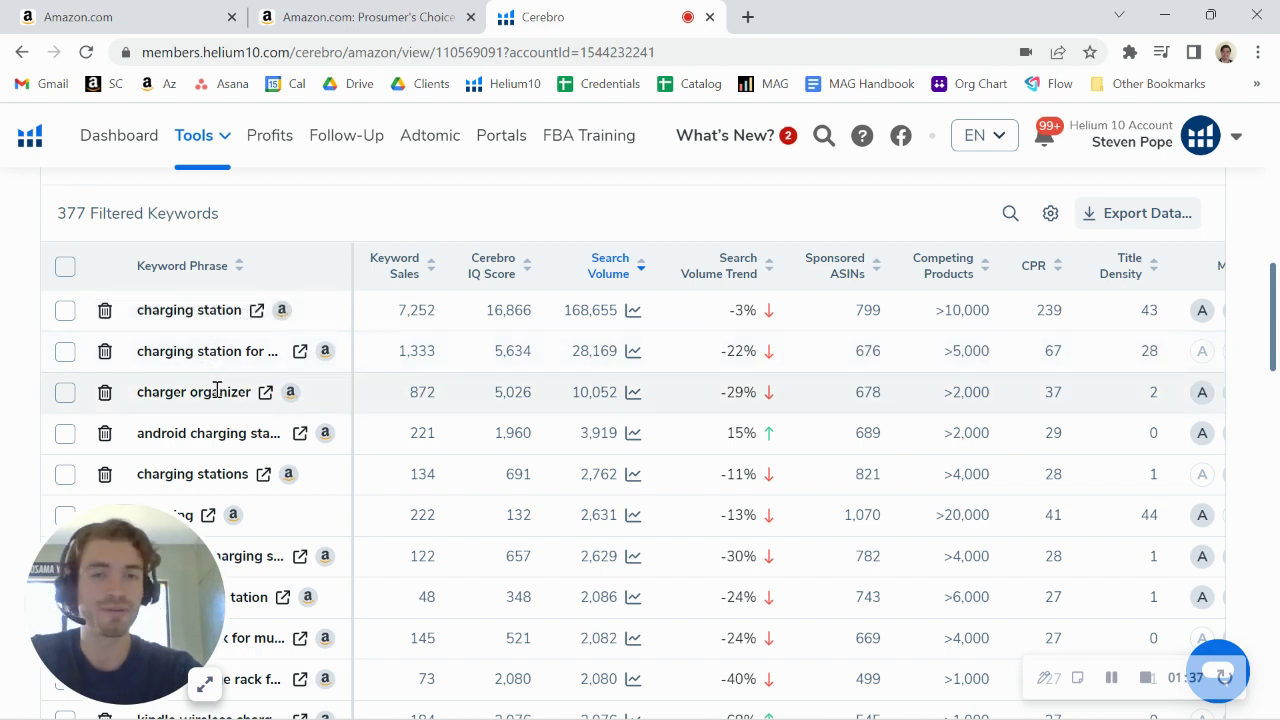
scroll(248, 414, down, 1)
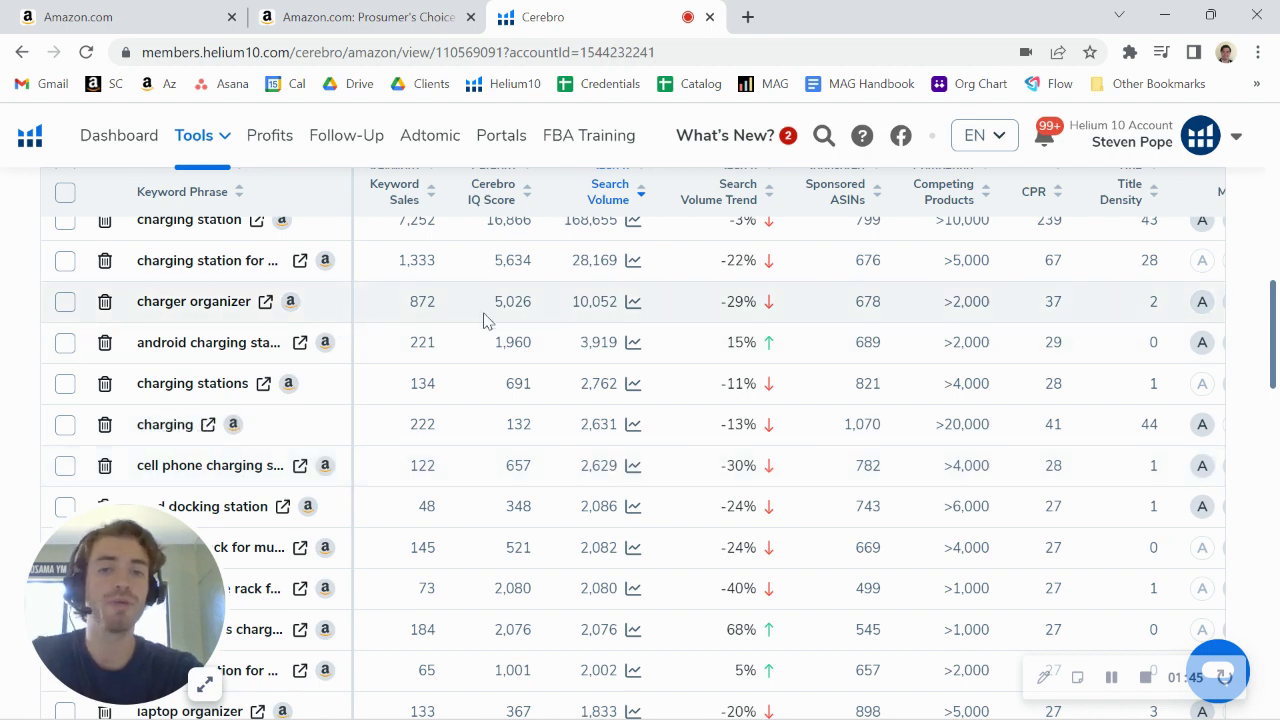
scroll(551, 320, right, 4)
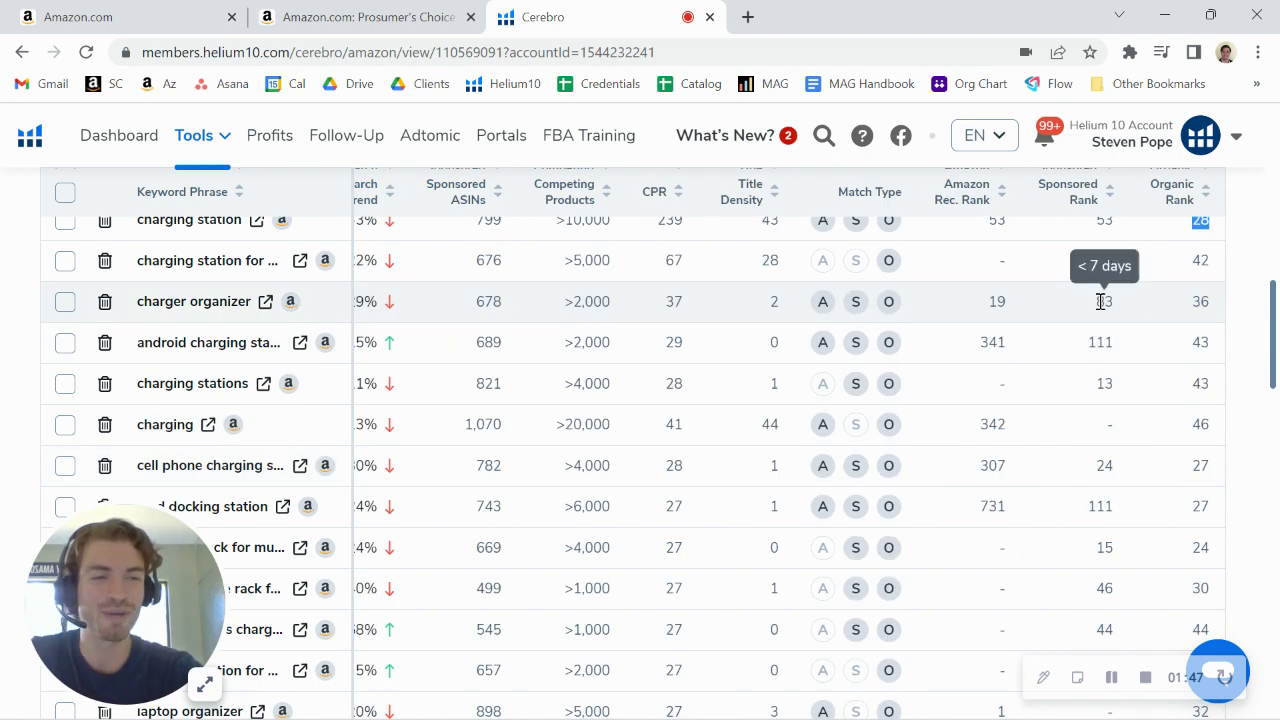
scroll(1190, 310, left, 5)
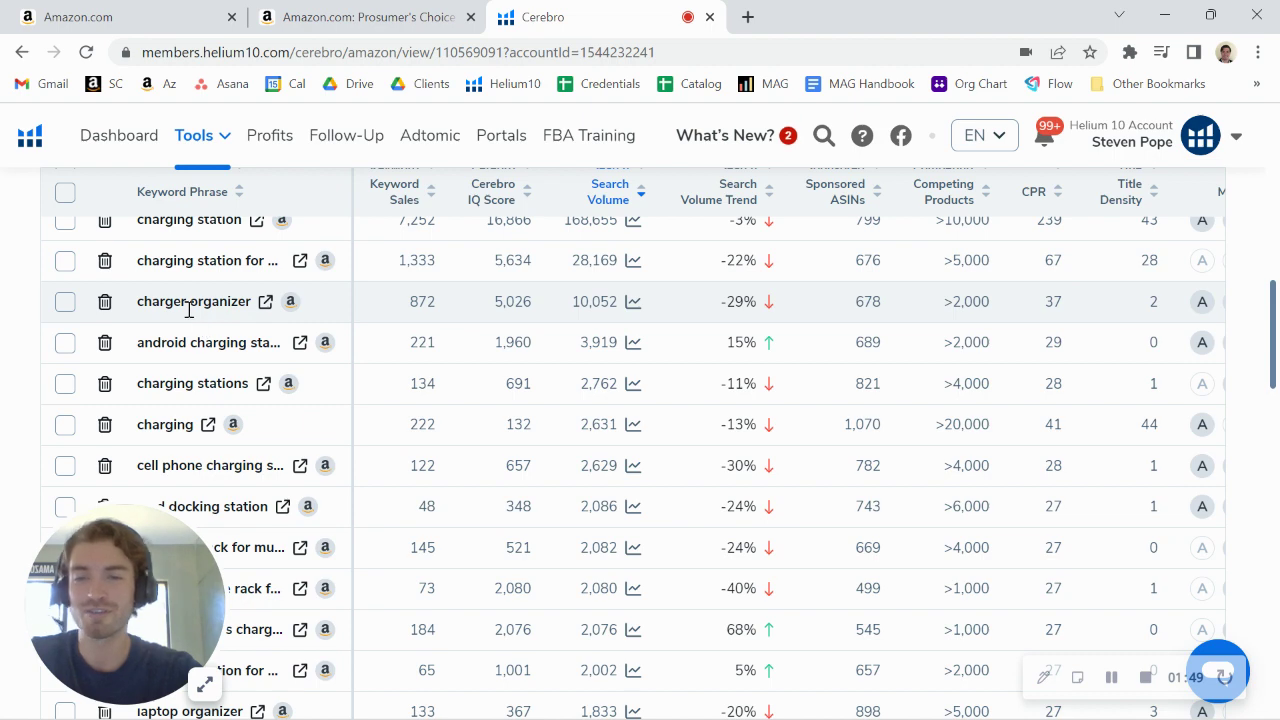
drag(618, 301, 575, 301)
scroll(836, 308, right, 4)
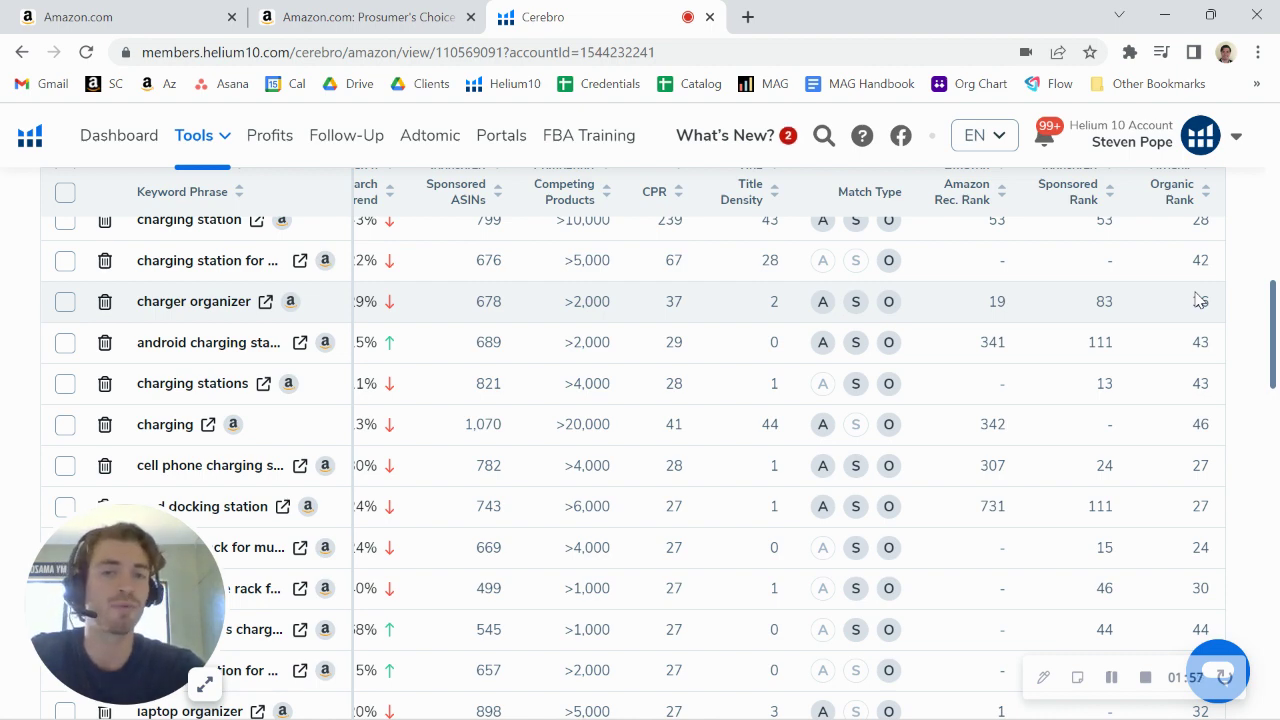
Step: Switch back to the Amazon product page and review the listing's title, images and "About this item" bullet points
click(370, 17)
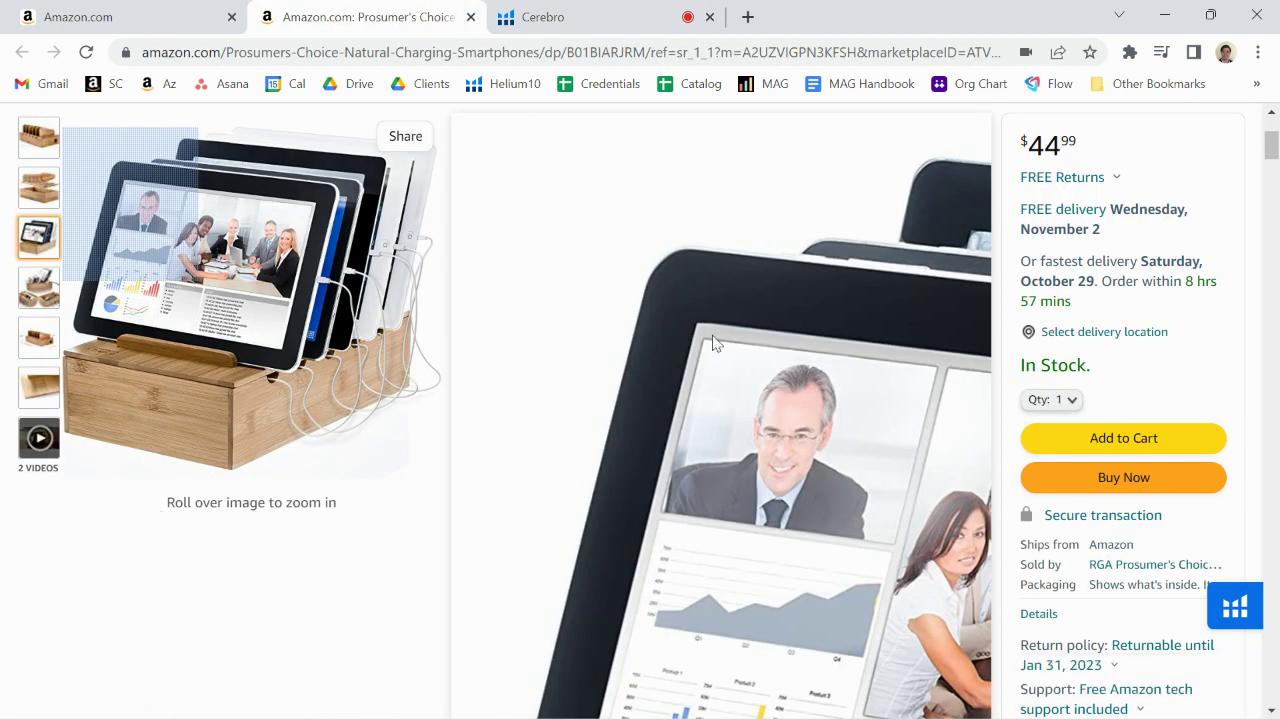
scroll(721, 347, down, 2)
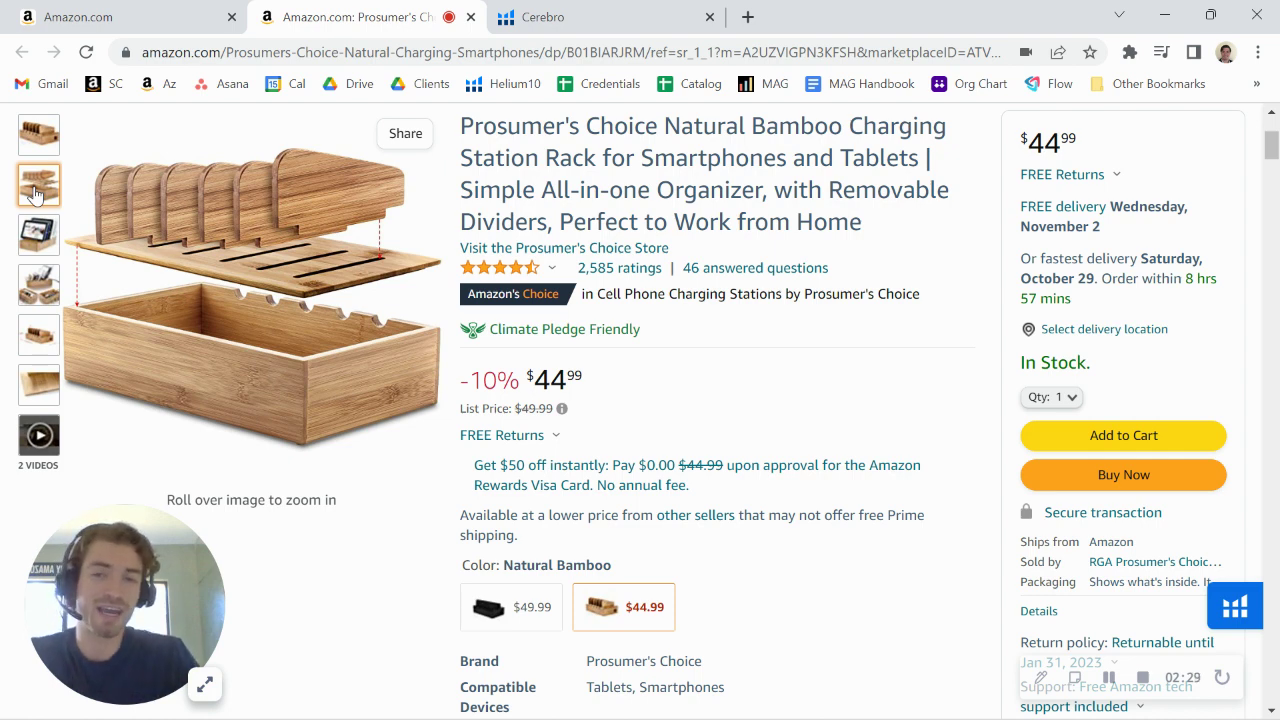
scroll(35, 193, down, 4)
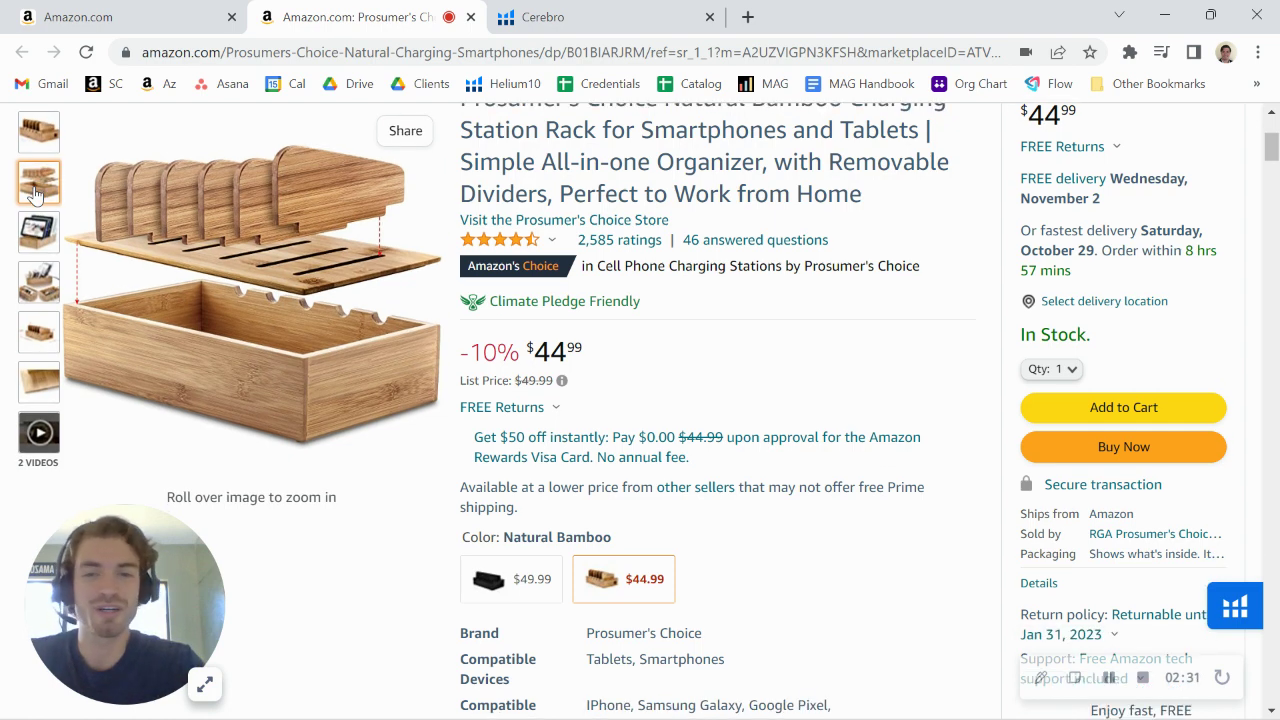
scroll(35, 193, down, 15)
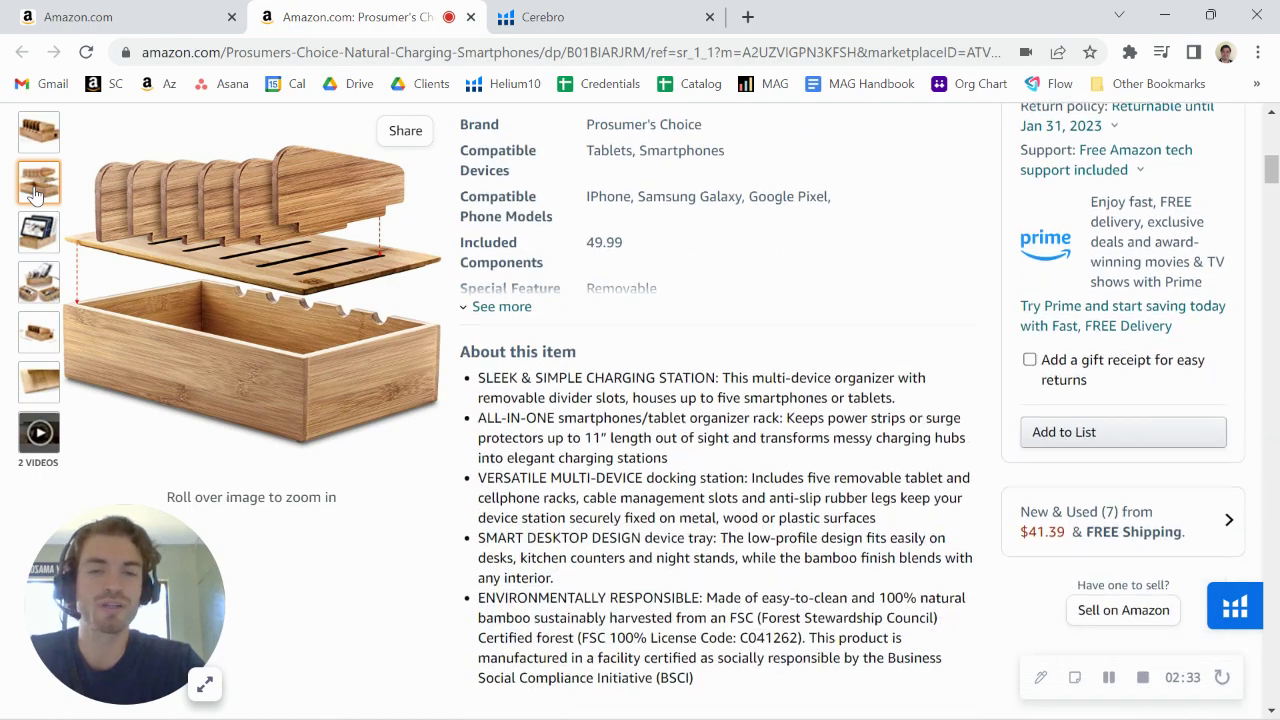
Step: Examine the Product Description section further down the listing, including its banner, text and feature images
scroll(35, 193, down, 15)
scroll(35, 193, down, 15)
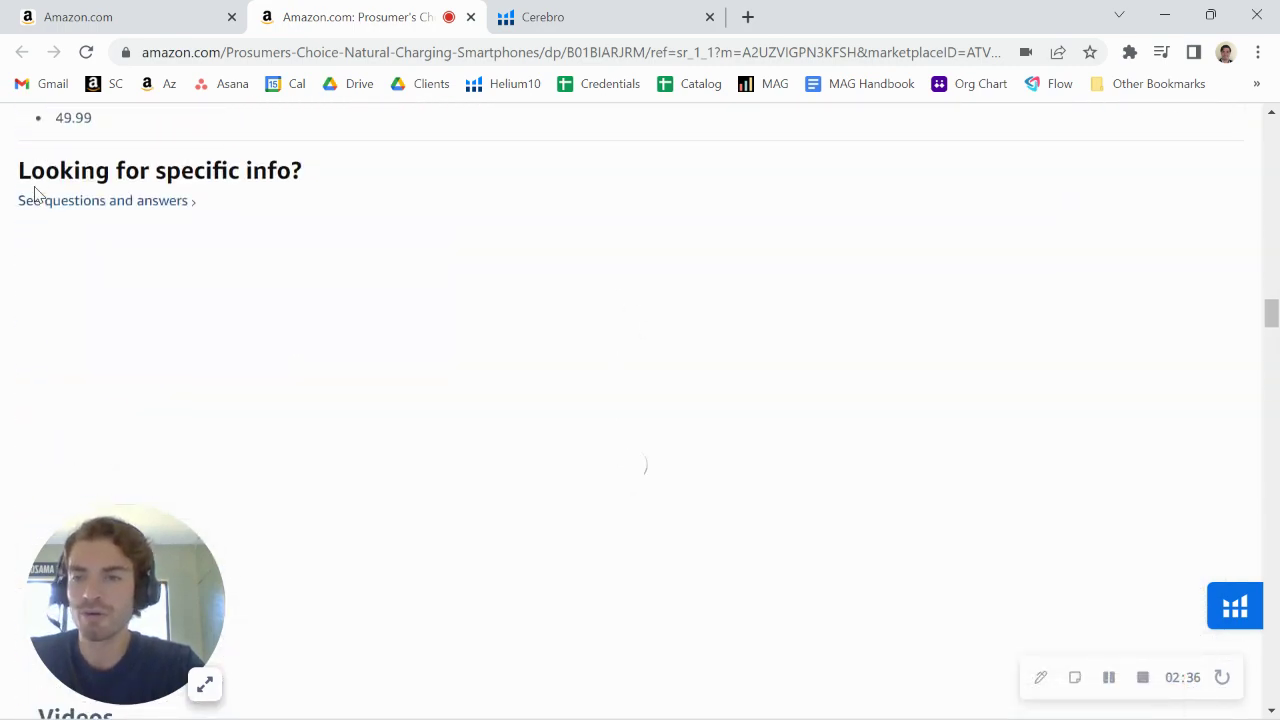
scroll(35, 193, down, 10)
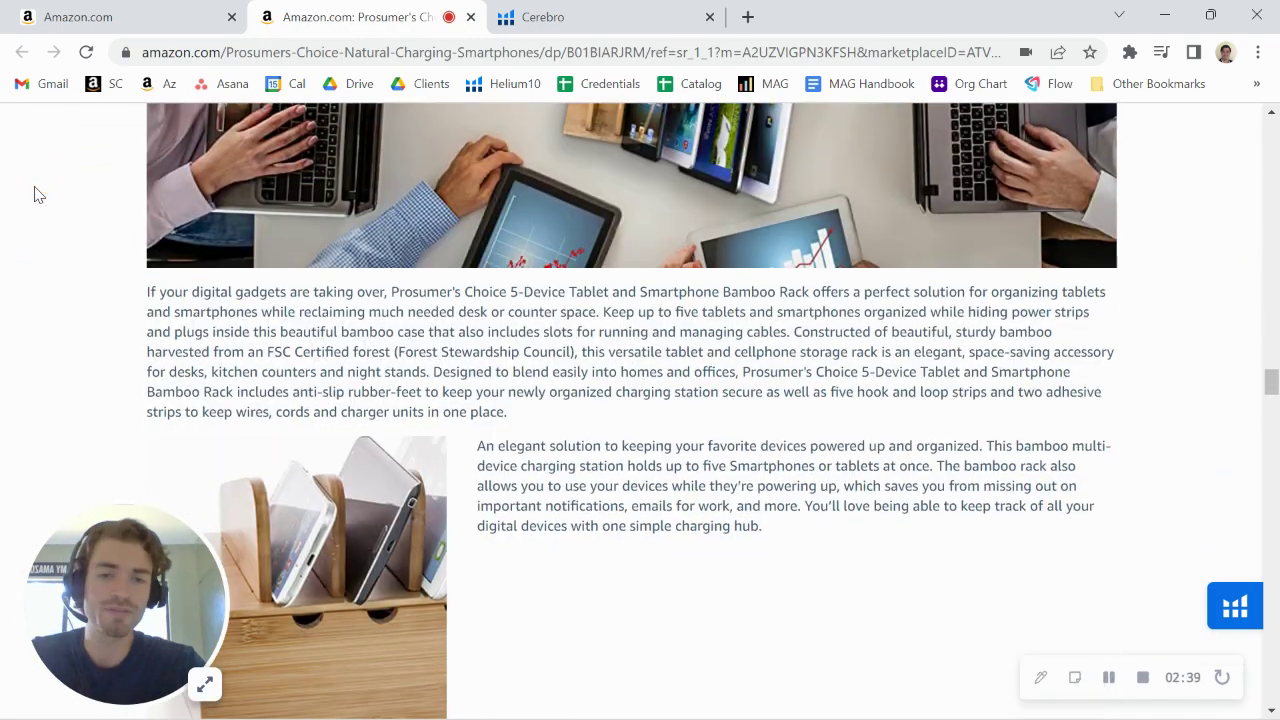
scroll(35, 193, up, 6)
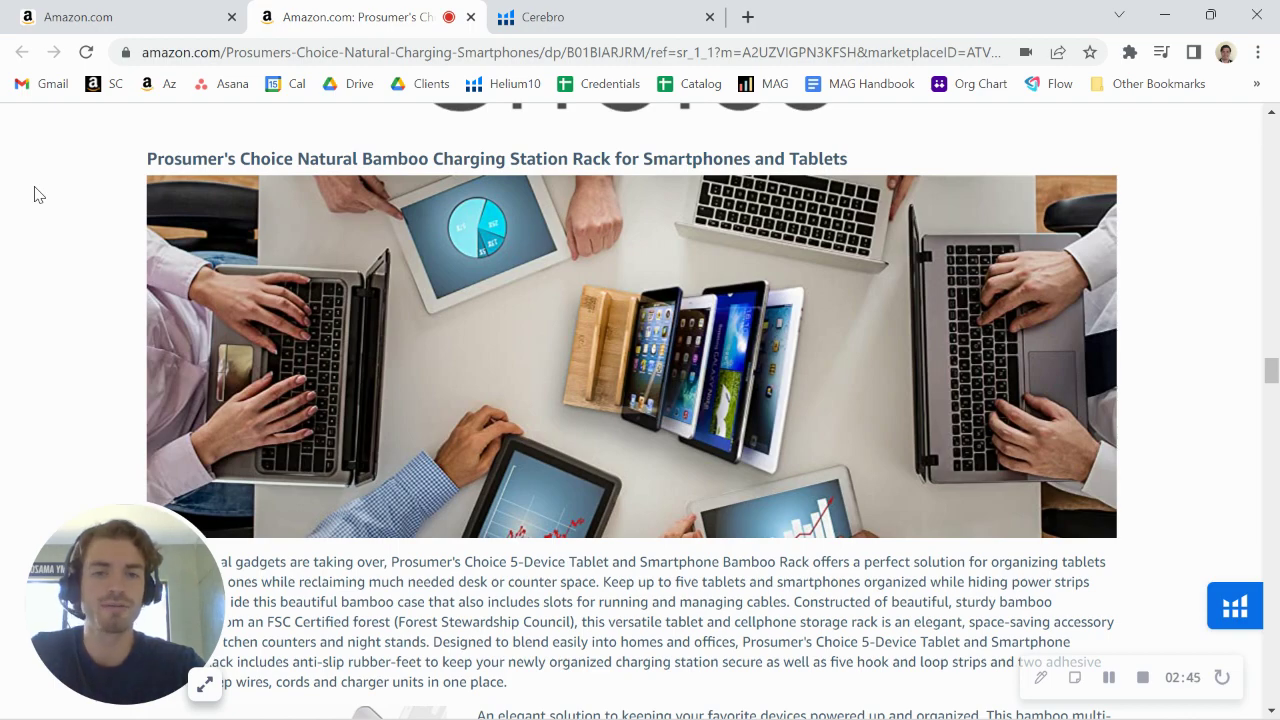
scroll(35, 193, down, 10)
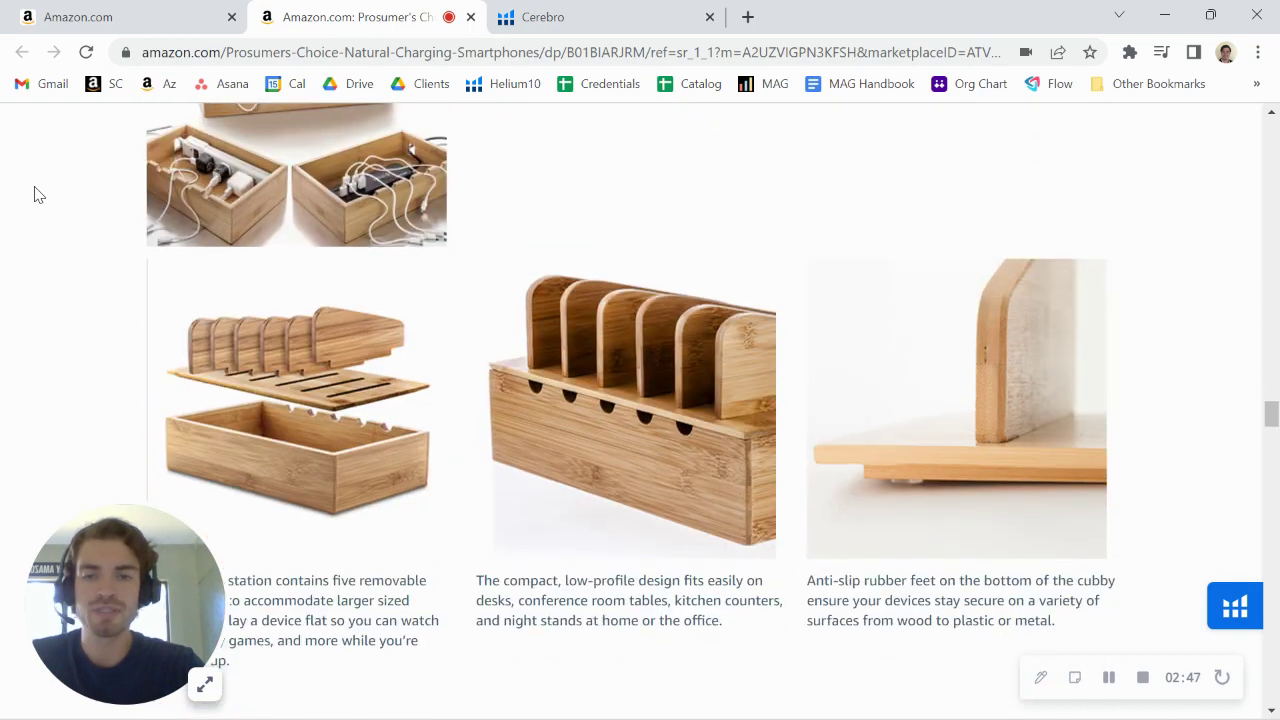
scroll(35, 193, down, 5)
scroll(35, 193, up, 15)
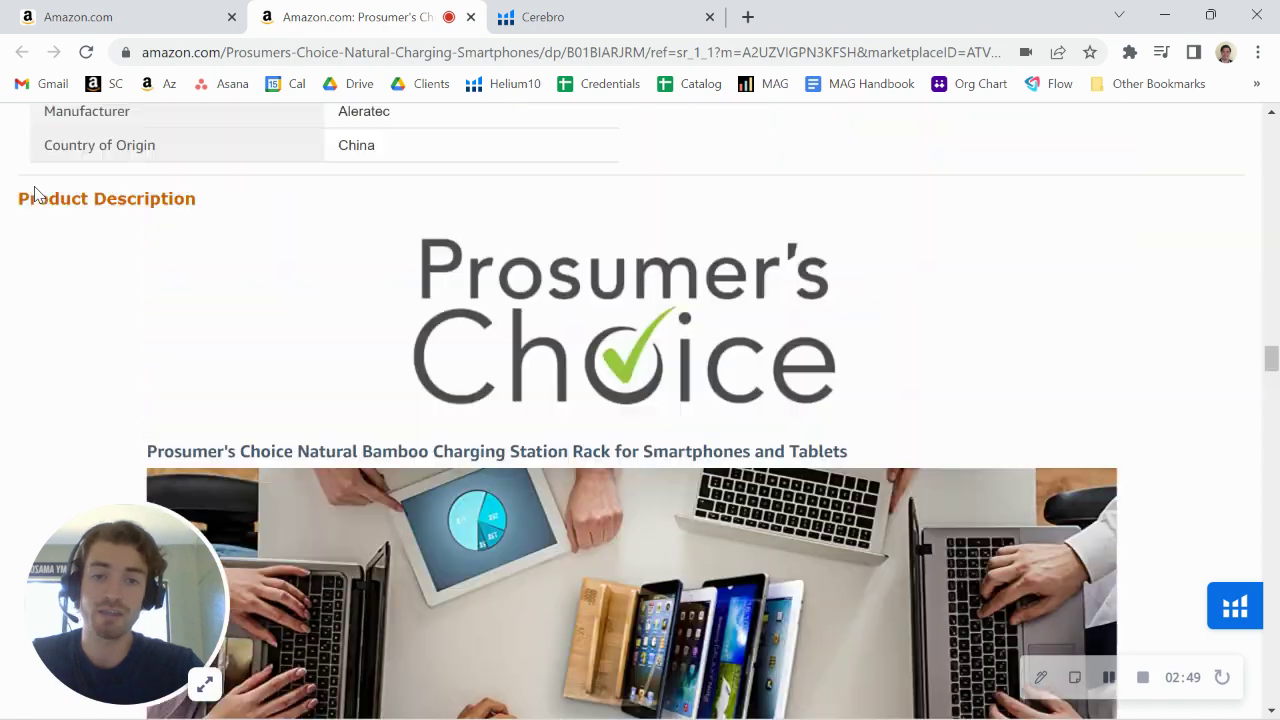
scroll(35, 193, up, 1)
scroll(35, 193, down, 1)
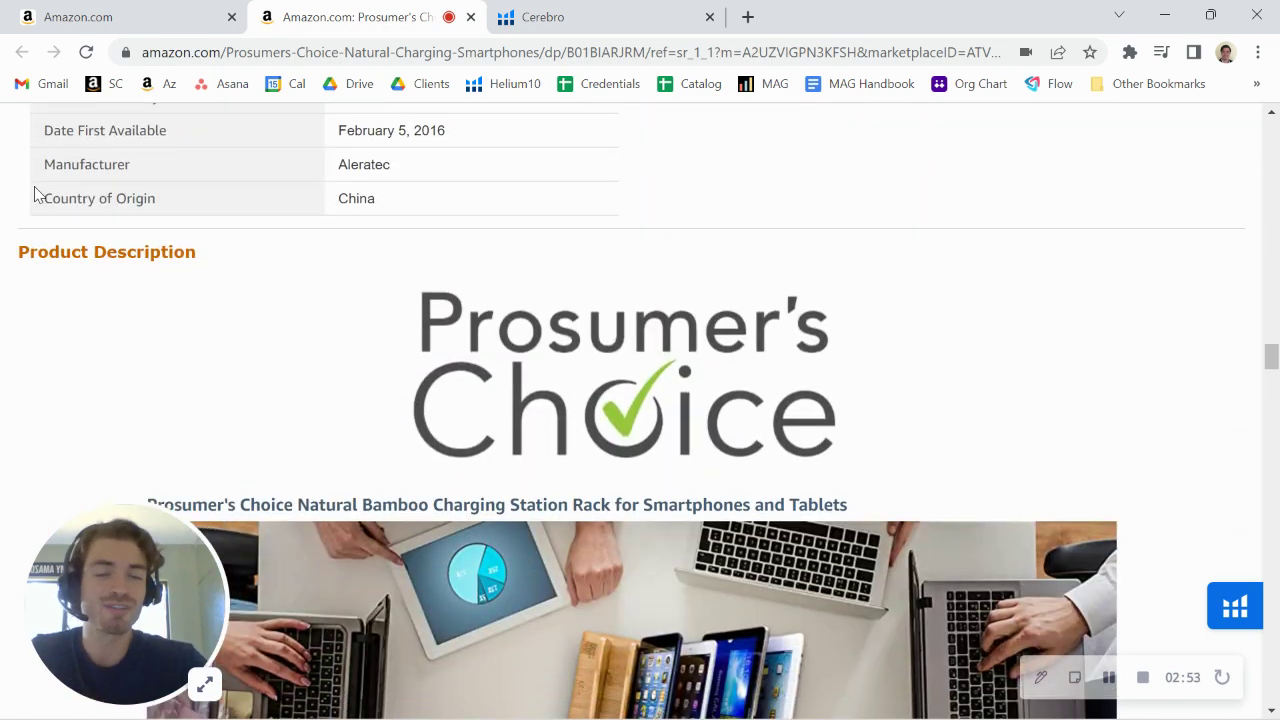
scroll(35, 193, down, 4)
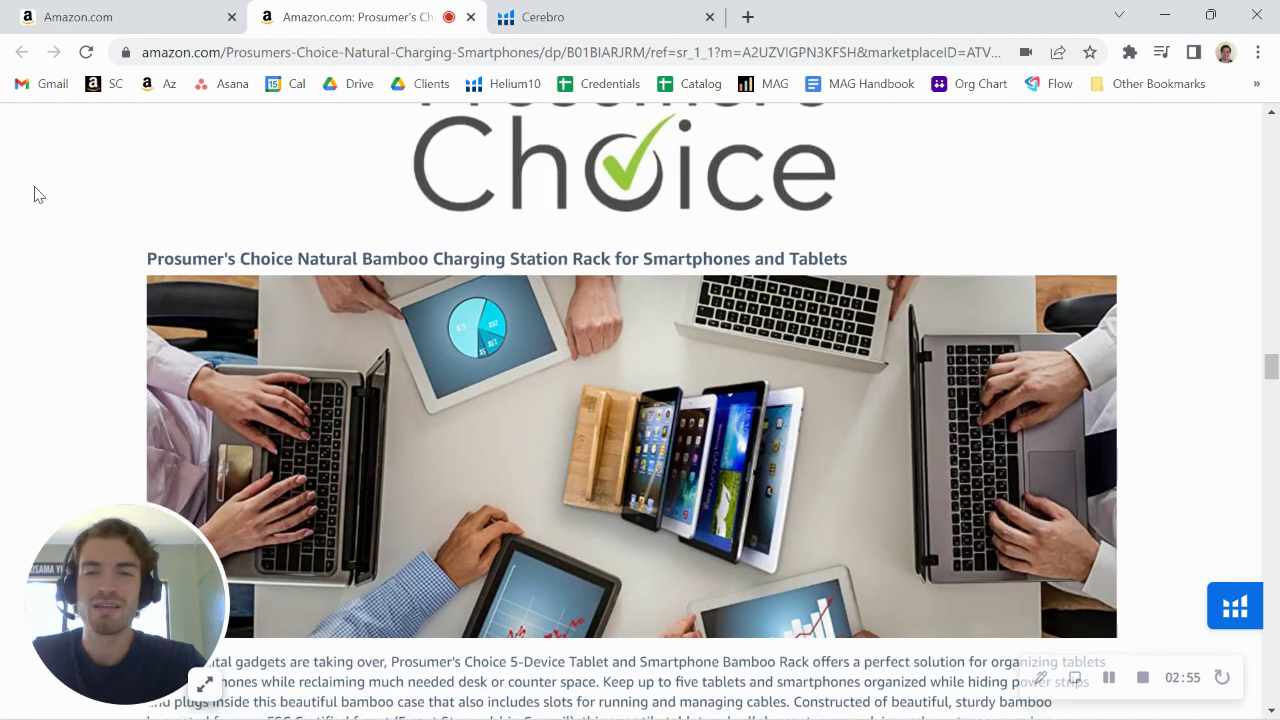
Step: Read the Product Description paragraphs about the bamboo rack and charging station, and return to the upper part of the listing
scroll(35, 193, down, 3)
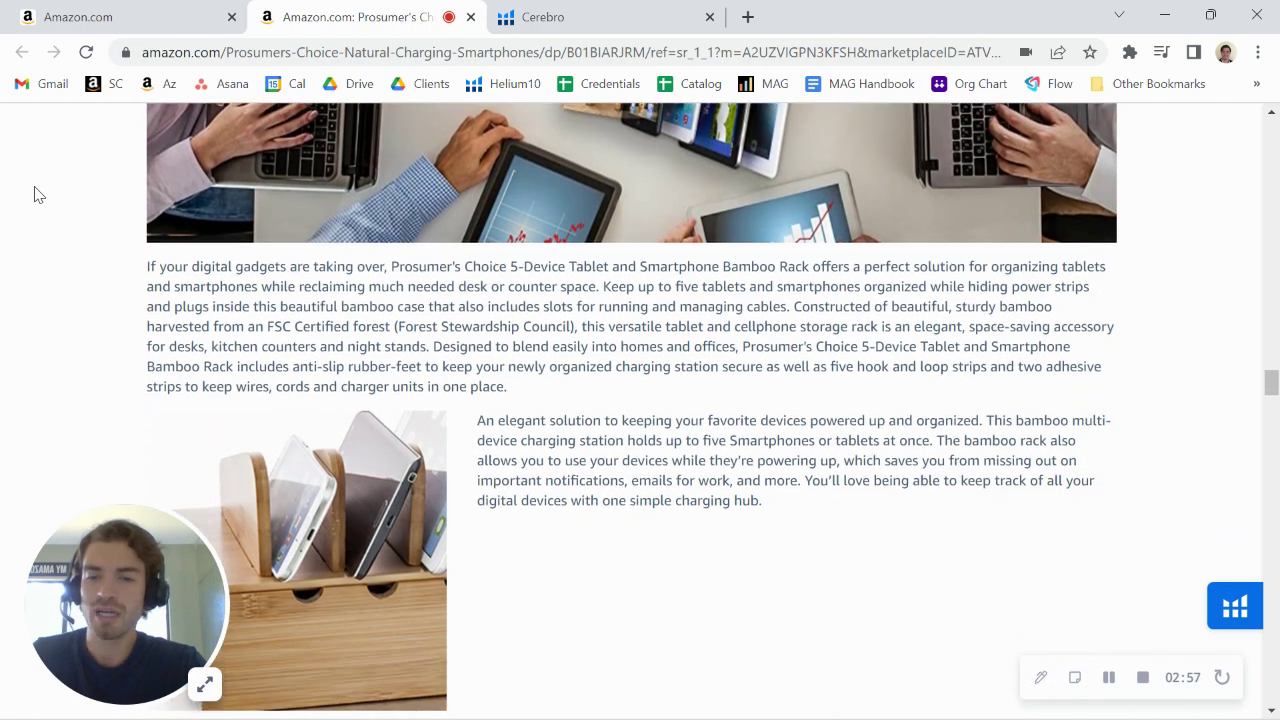
drag(205, 282, 766, 500)
click(790, 500)
scroll(790, 500, up, 20)
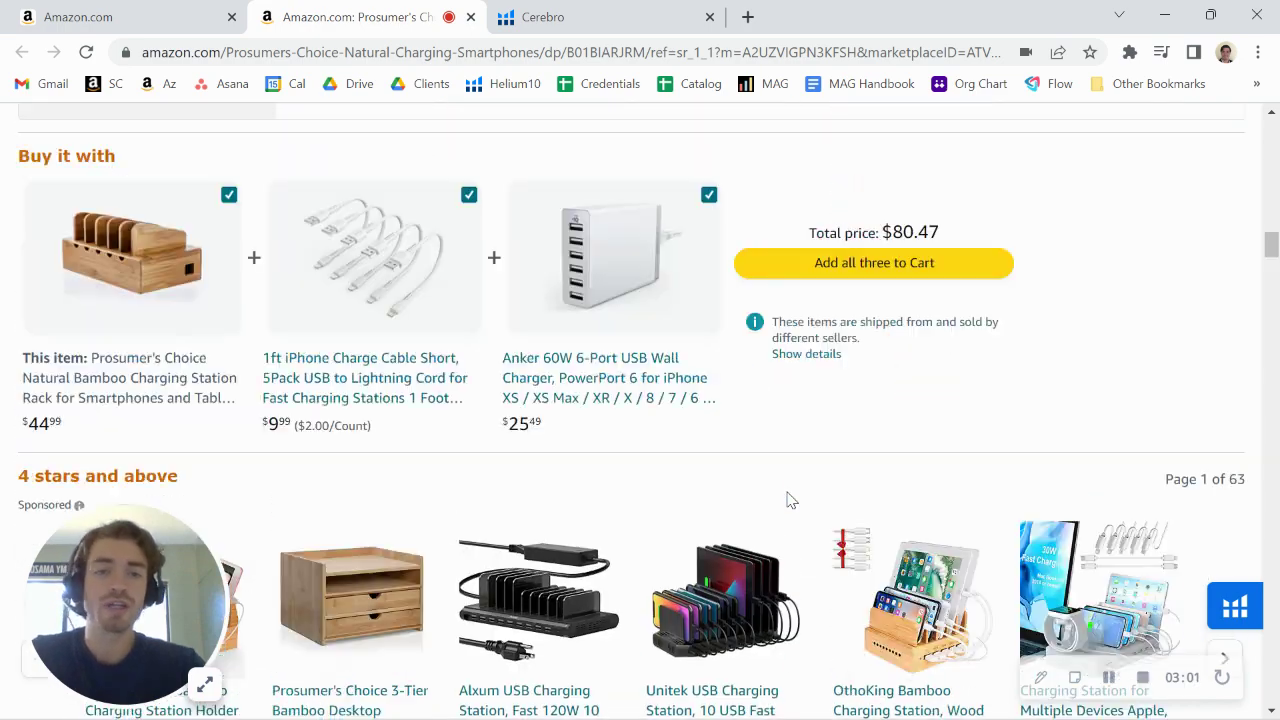
scroll(790, 500, up, 10)
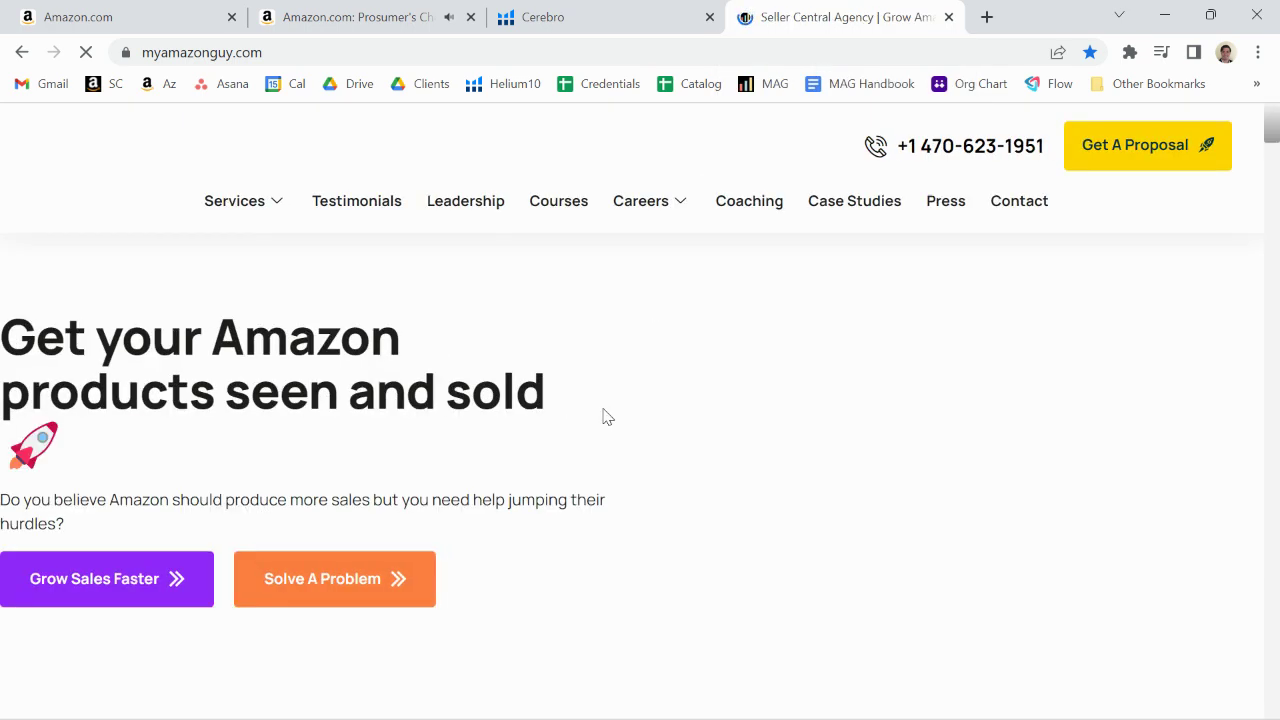
Step: Look through the My Amazon Guy homepage, including the SEO and Platform Management services, and switch back to the Amazon product page
scroll(605, 417, down, 5)
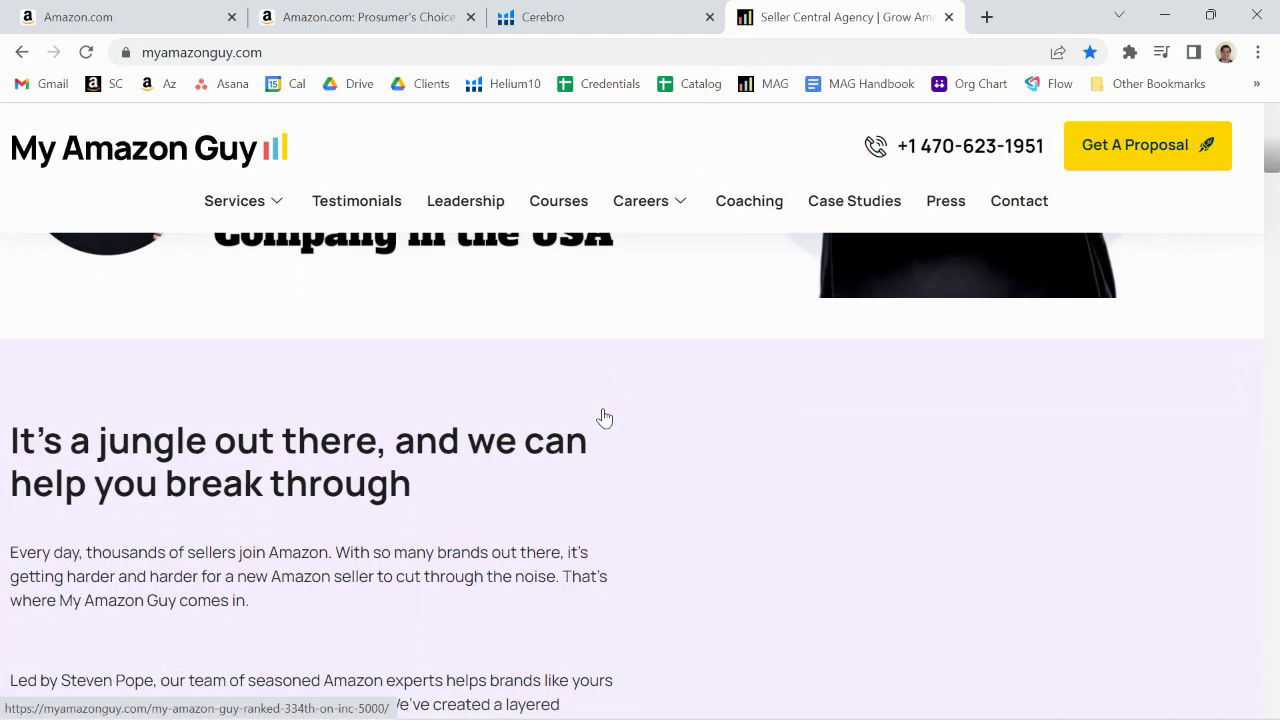
scroll(605, 417, down, 15)
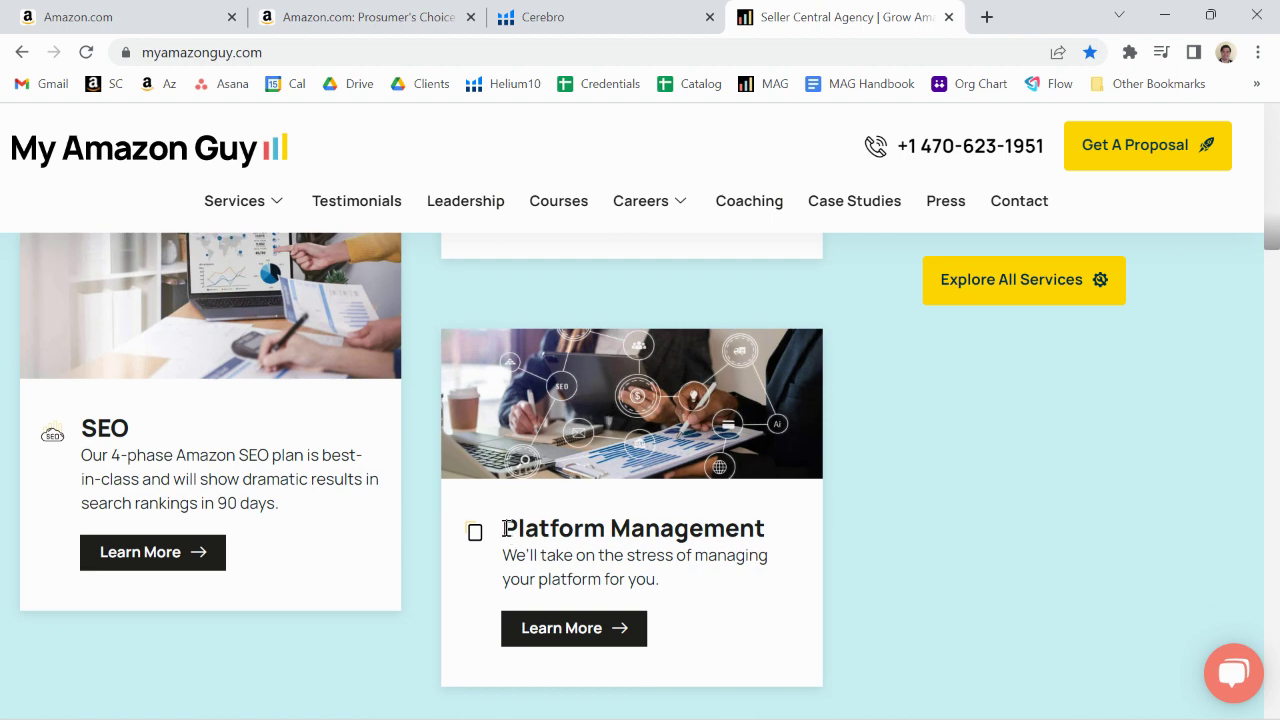
scroll(624, 545, down, 3)
scroll(624, 545, up, 5)
click(335, 15)
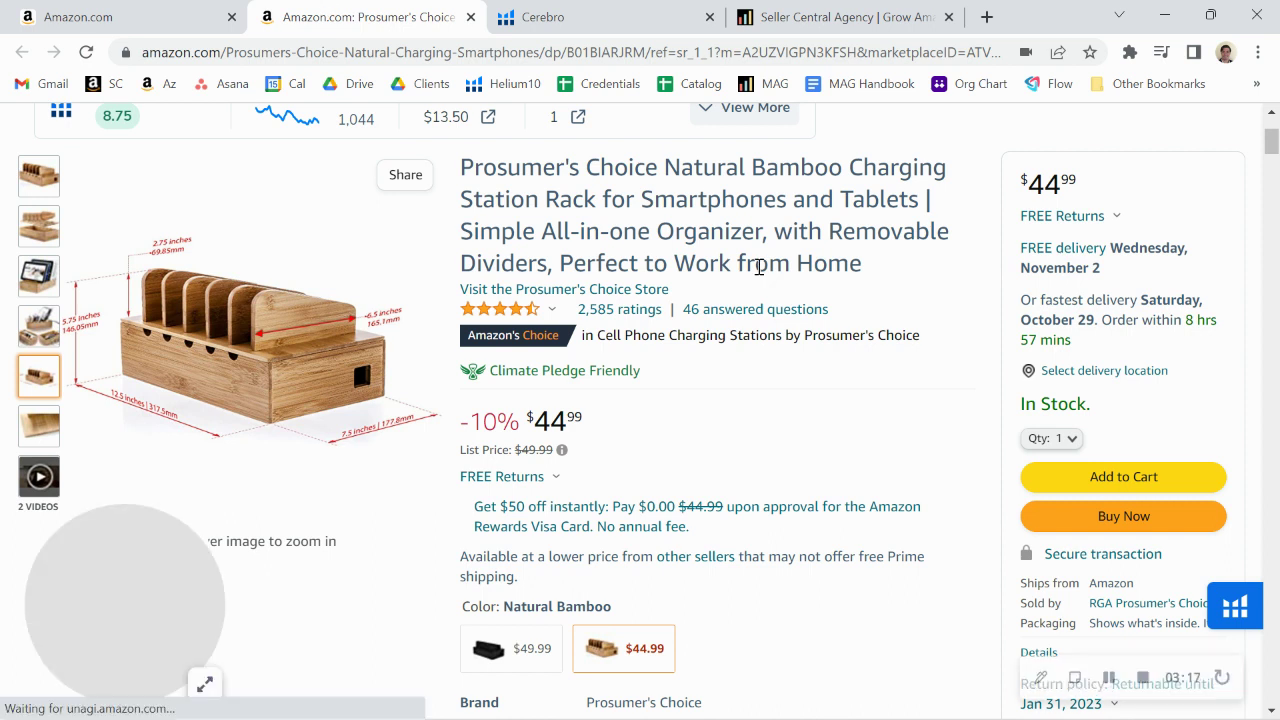